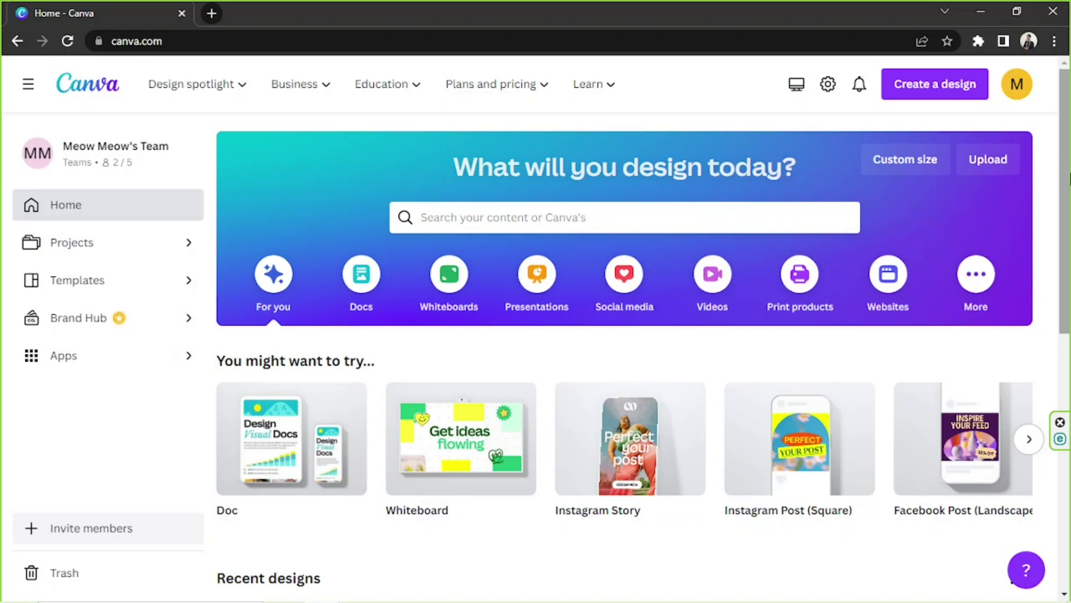
# Search Canva for 'instagram post' and open the Instagram Post (Square) templates
pyautogui.moveTo(600, 396)
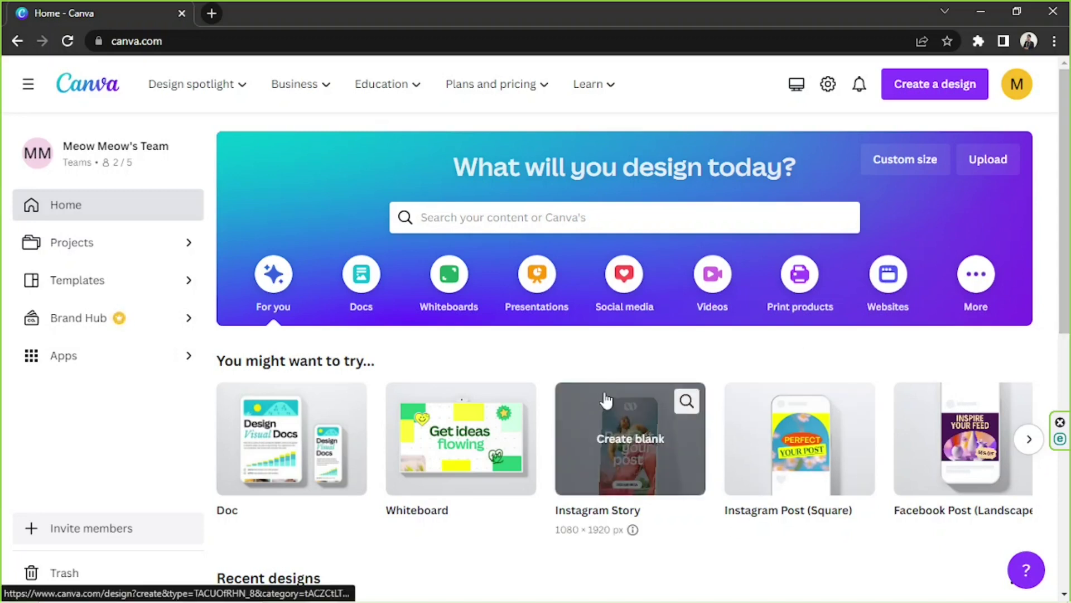
pyautogui.click(514, 216)
pyautogui.write('insta')
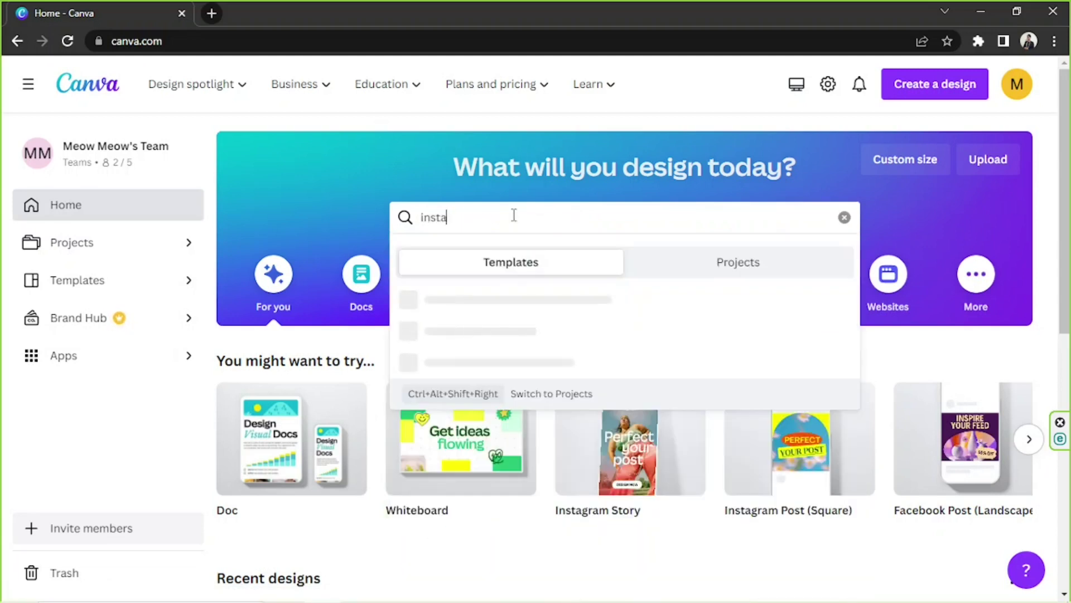
pyautogui.write('gram post')
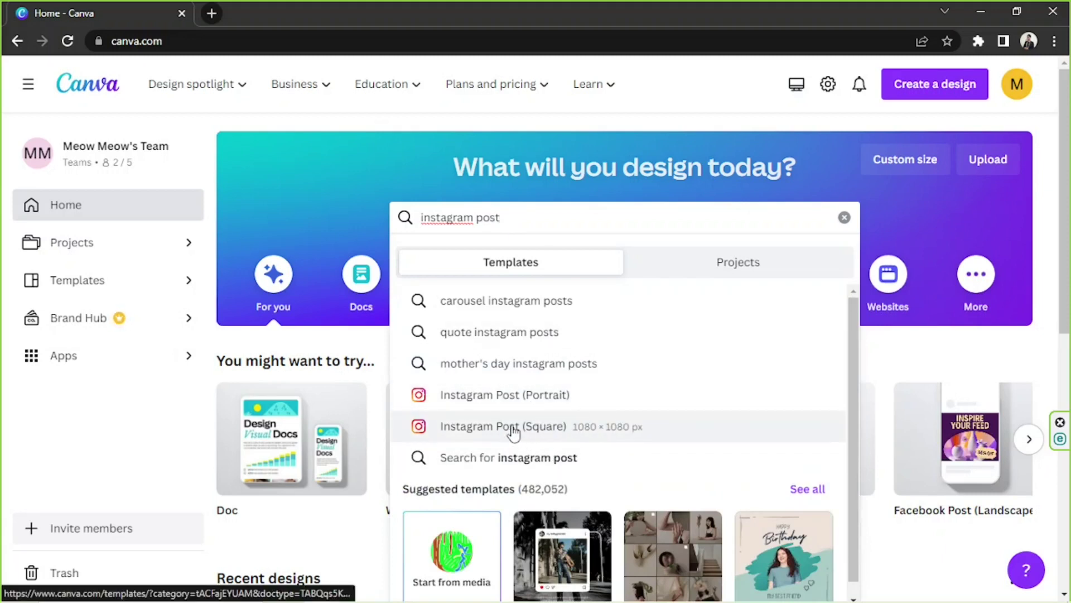
pyautogui.click(551, 433)
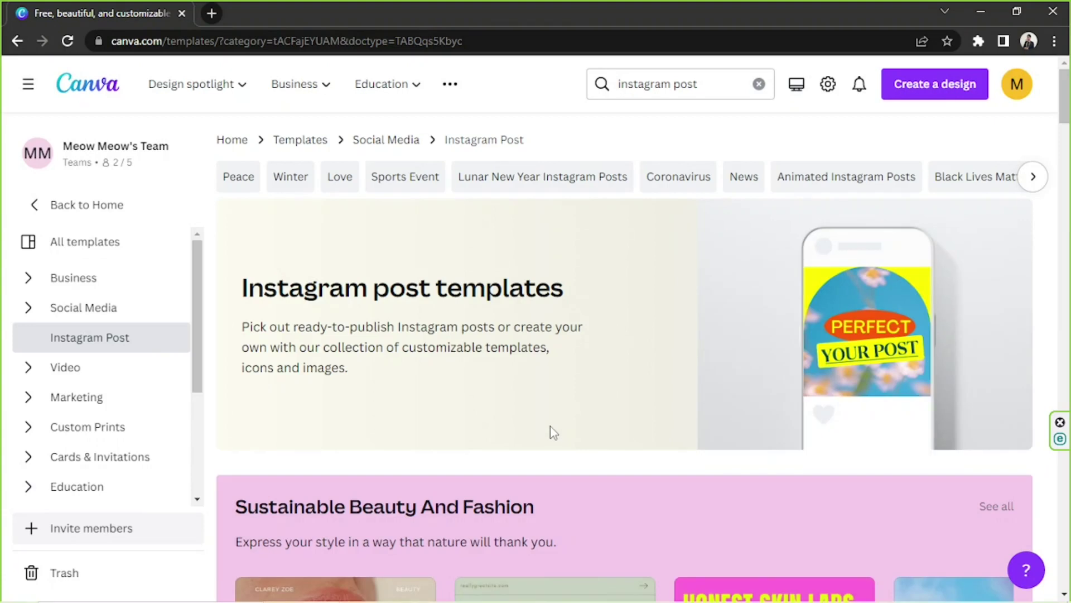
# Scroll the Instagram Post template grid until the Green Simple Playful Reminder template shows
pyautogui.scroll(-4, 524, 324)
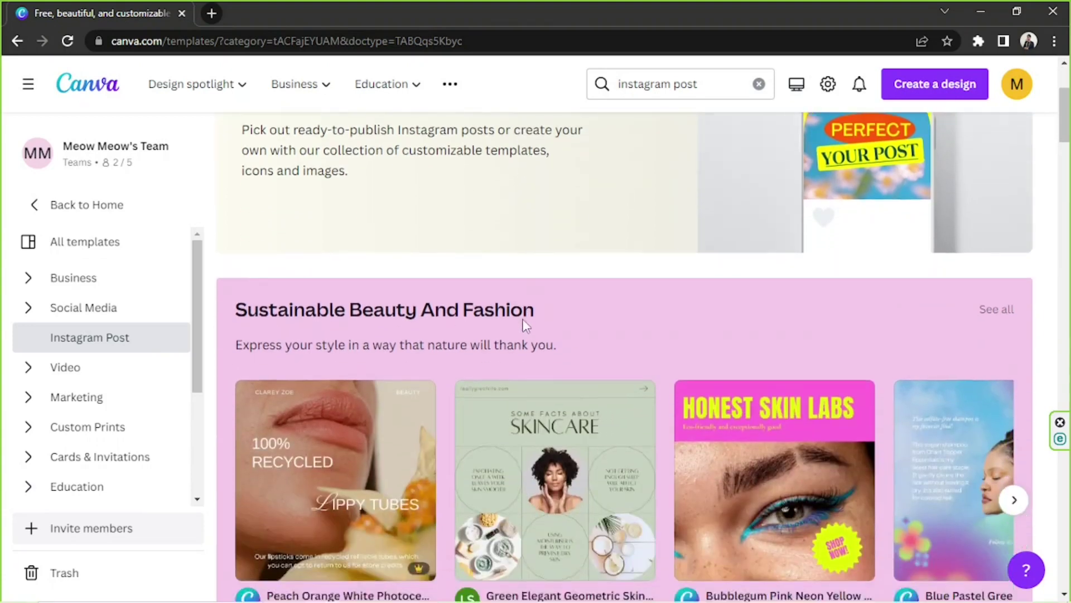
pyautogui.scroll(-10, 523, 324)
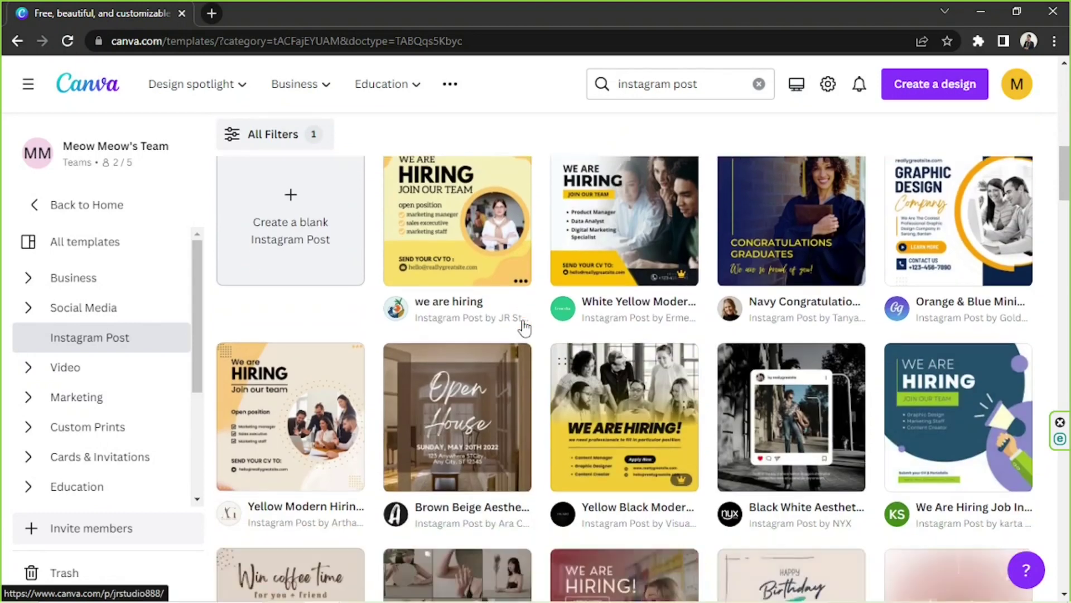
pyautogui.scroll(1, 524, 327)
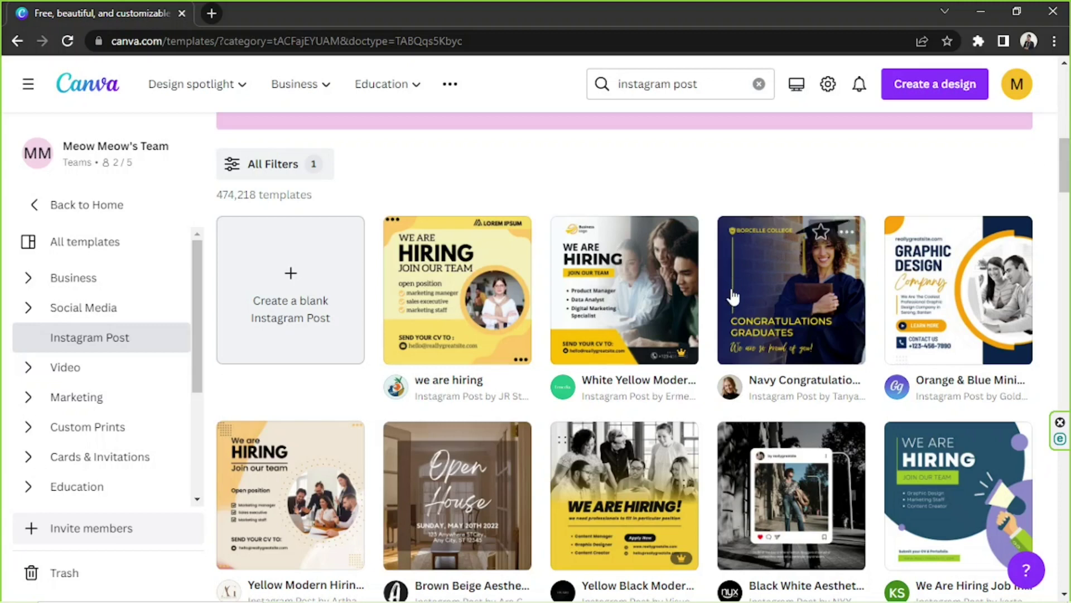
pyautogui.scroll(-6, 706, 223)
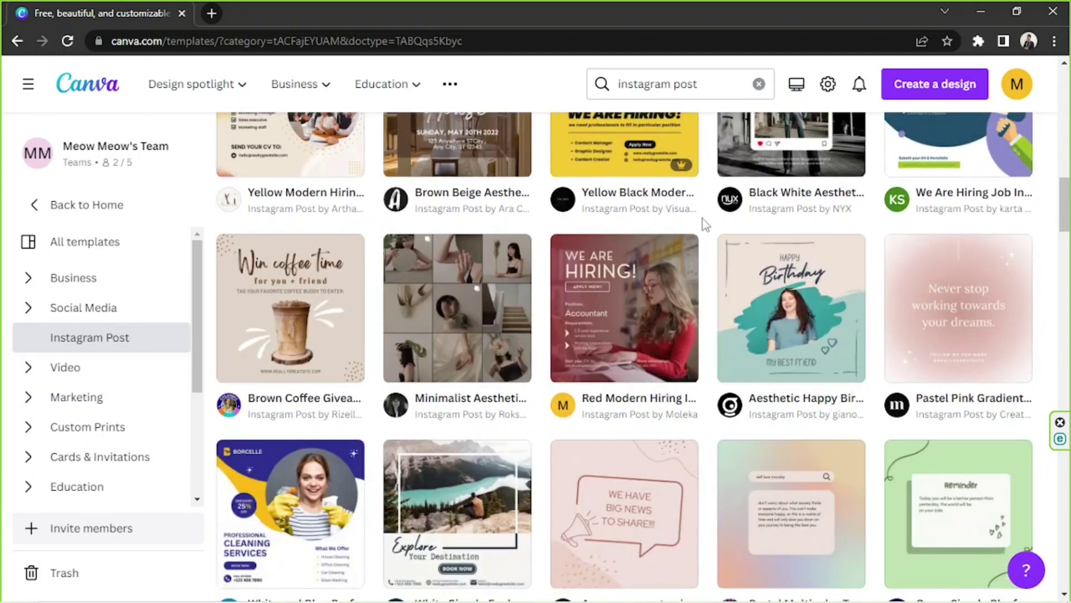
pyautogui.scroll(-4, 704, 223)
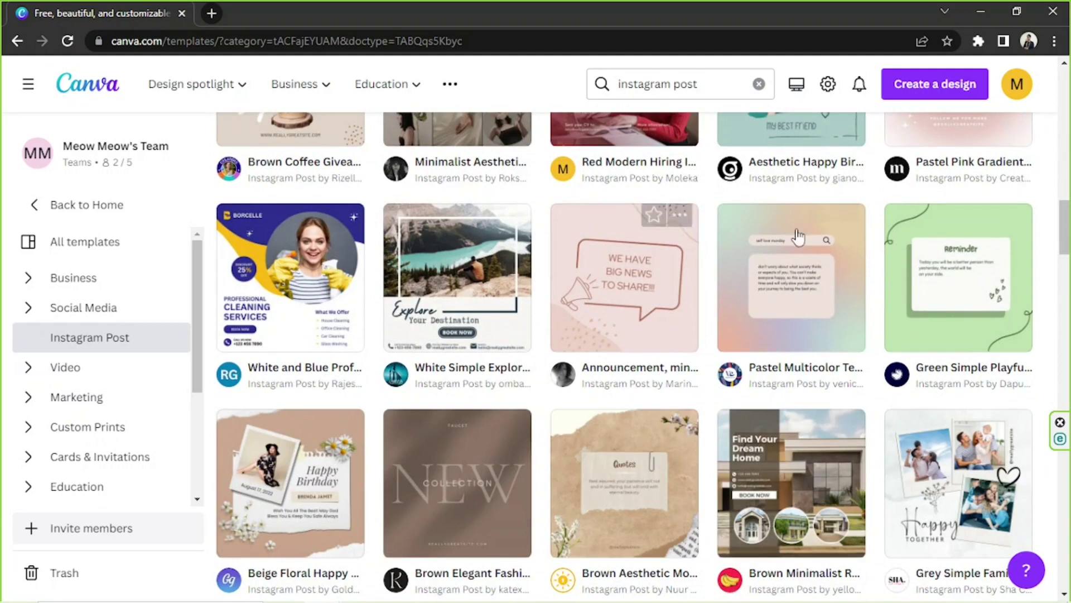
pyautogui.scroll(-1, 659, 251)
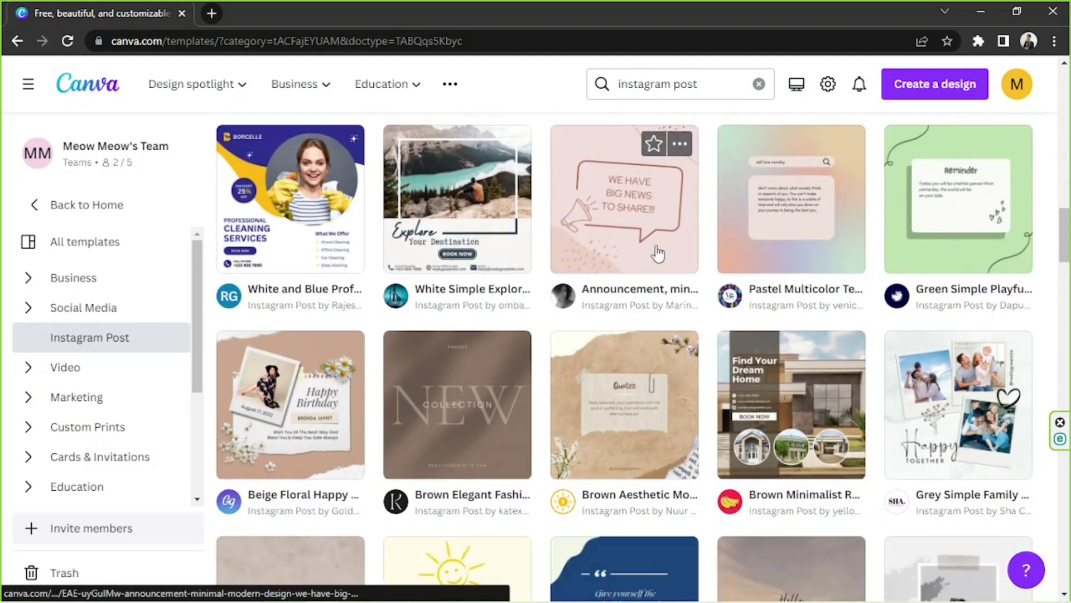
pyautogui.scroll(-5, 658, 254)
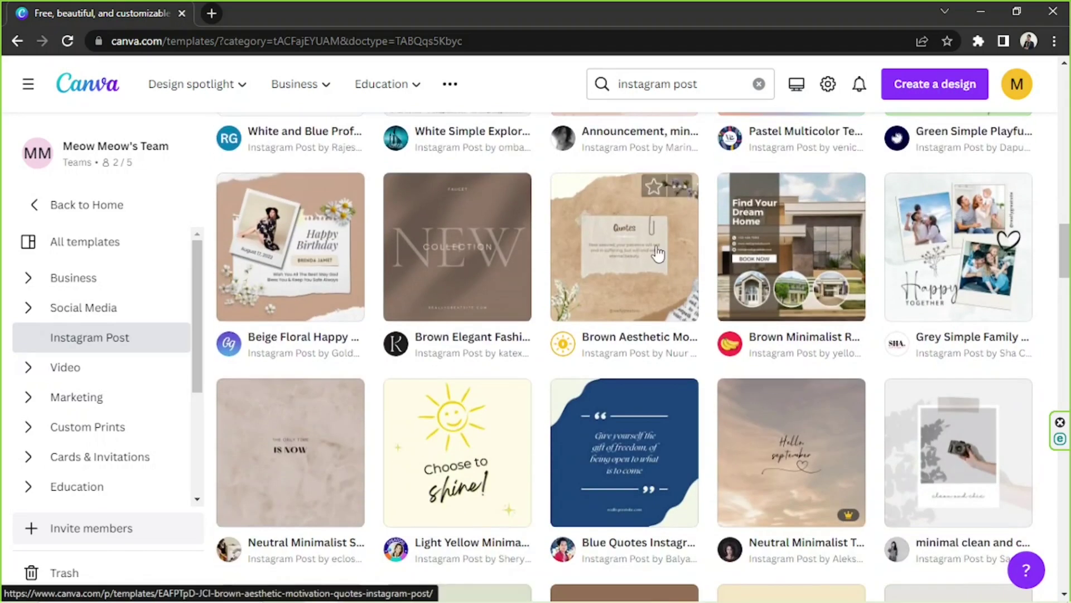
pyautogui.scroll(-6, 657, 253)
pyautogui.scroll(6, 657, 253)
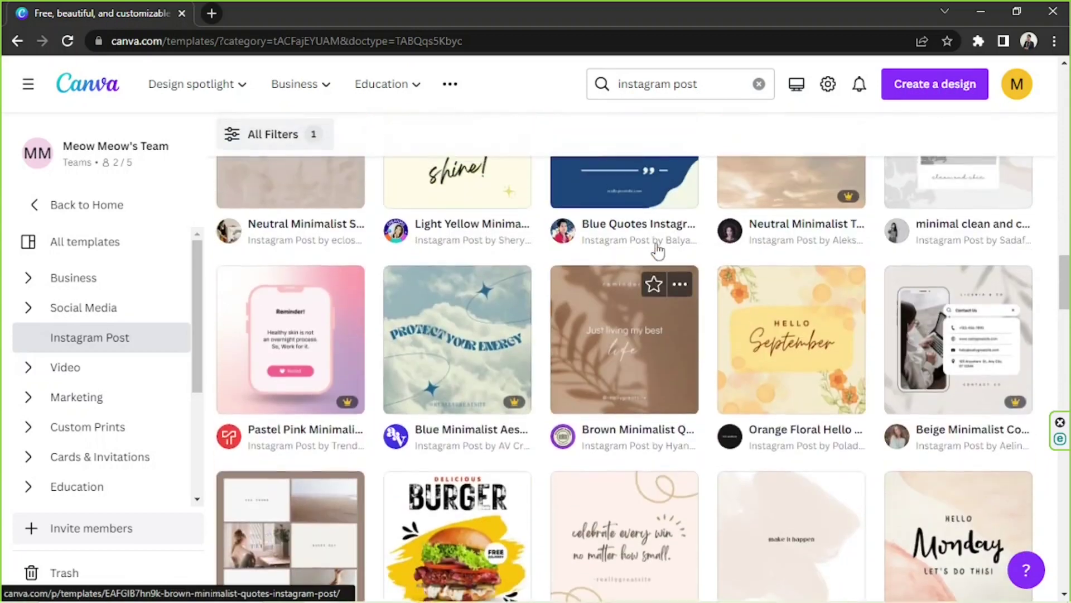
pyautogui.scroll(3, 657, 249)
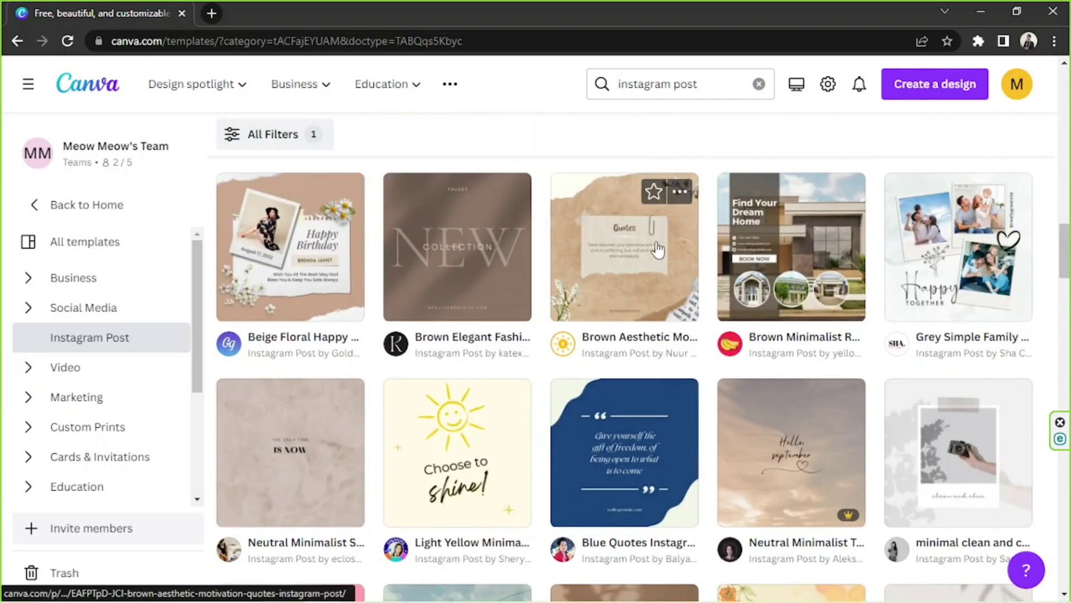
pyautogui.scroll(4, 658, 249)
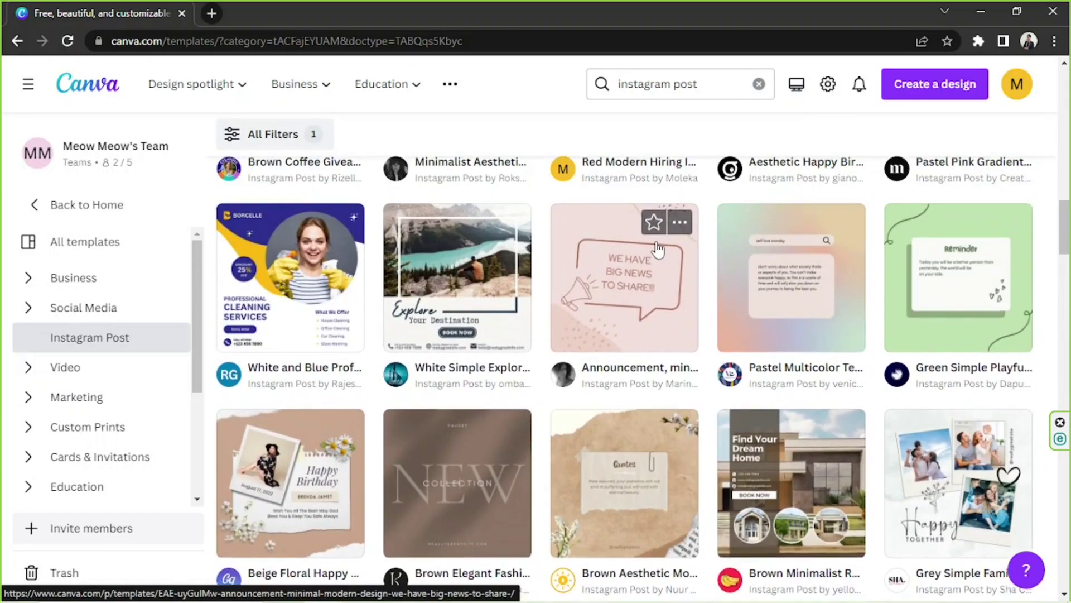
# Open the Green Simple Playful Reminder template in the editor and select its page background
pyautogui.click(913, 269)
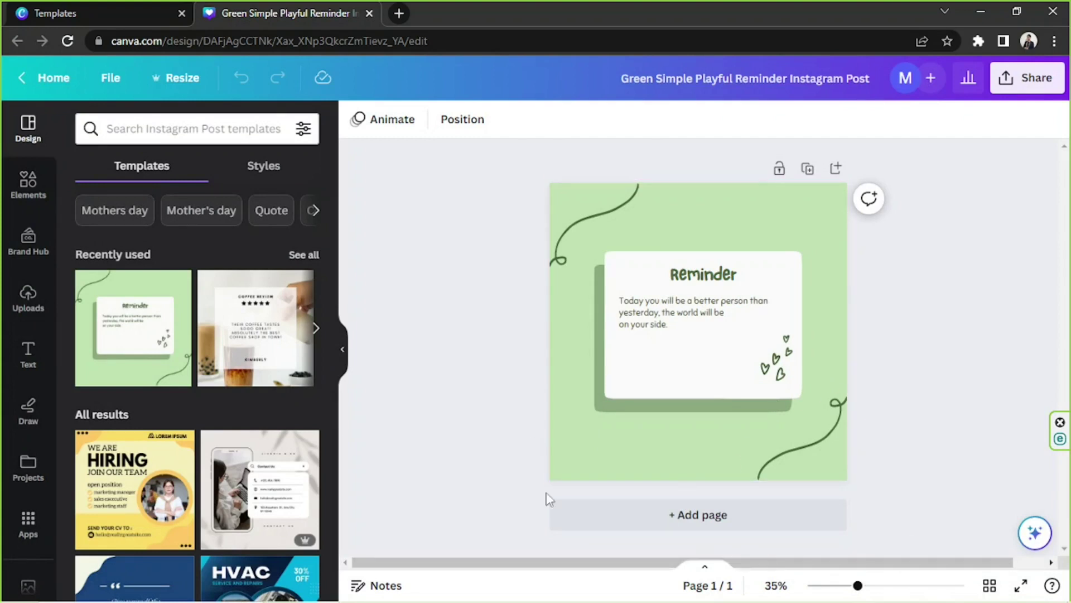
pyautogui.moveTo(535, 203); pyautogui.dragTo(895, 492)
pyautogui.click(895, 492)
pyautogui.moveTo(524, 174); pyautogui.dragTo(925, 434)
pyautogui.click(925, 434)
pyautogui.moveTo(465, 170); pyautogui.dragTo(907, 501)
pyautogui.click(957, 448)
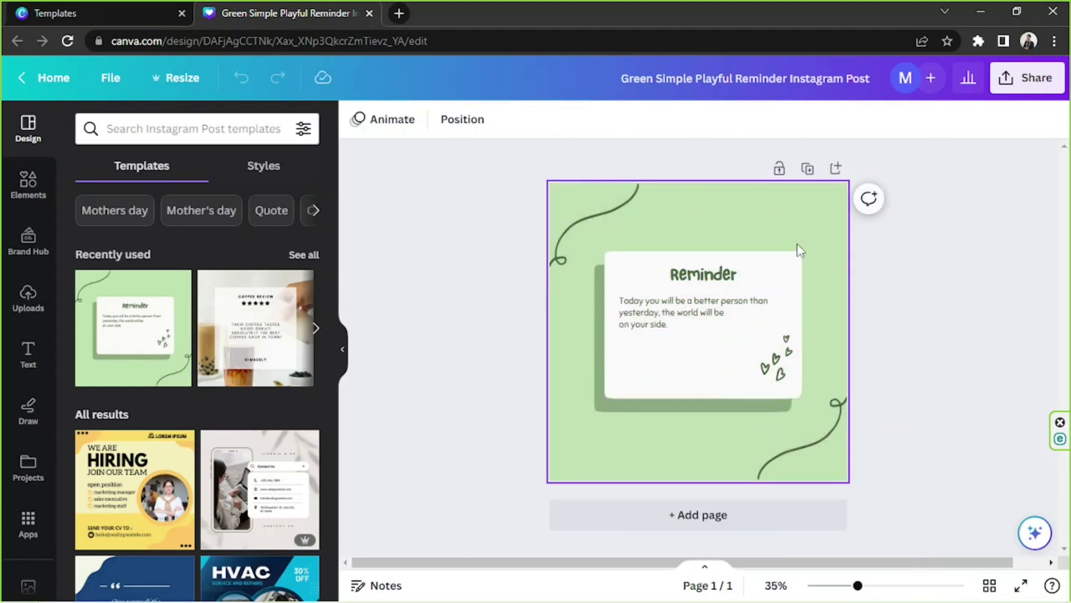
pyautogui.click(786, 206)
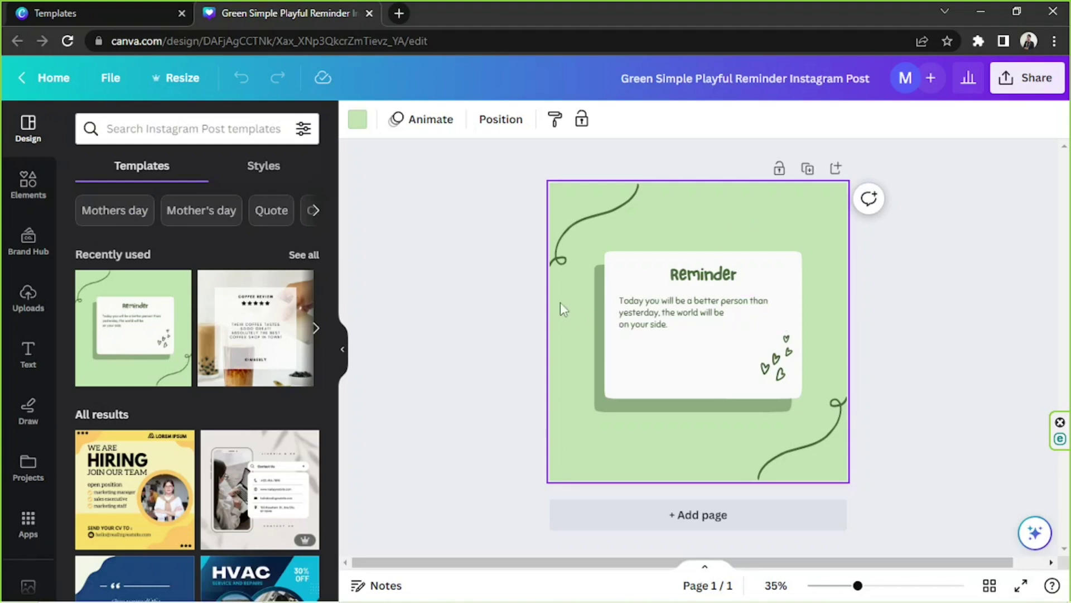
# Change the page background to a custom peach colour
pyautogui.click(358, 119)
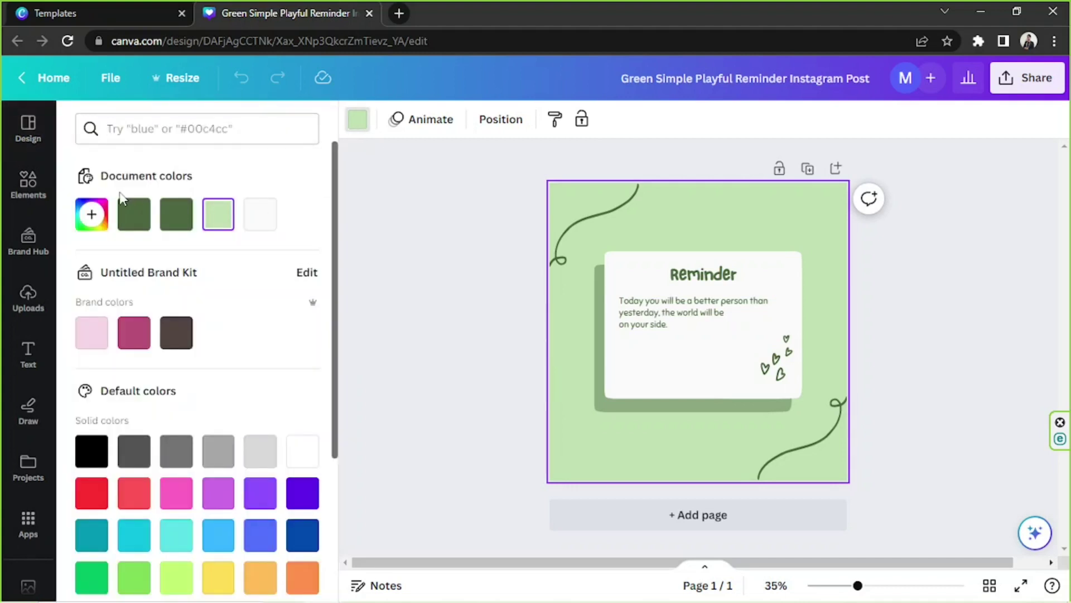
pyautogui.click(91, 216)
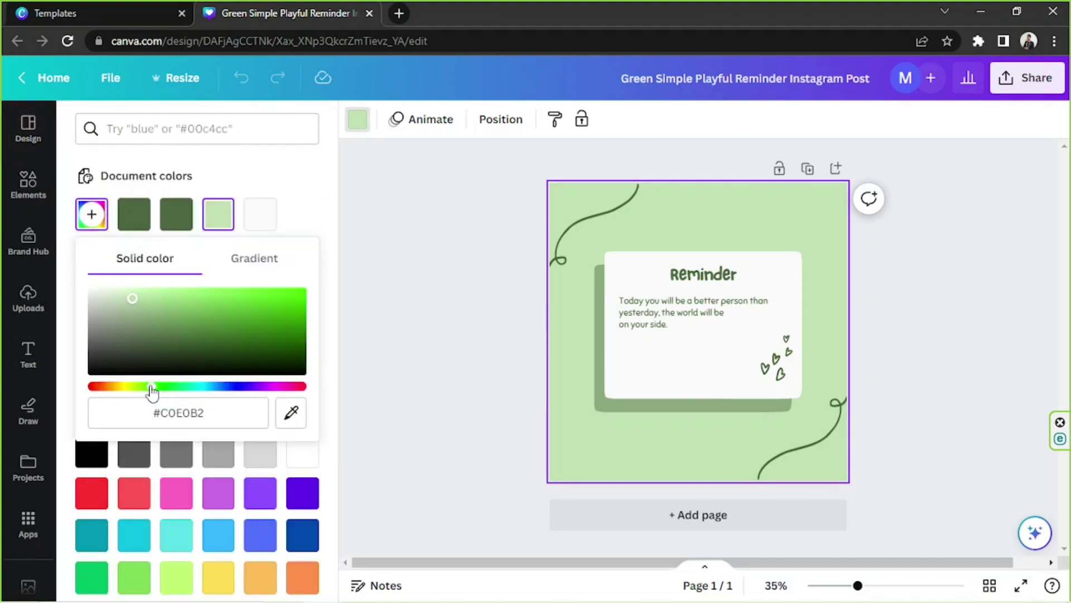
pyautogui.moveTo(150, 386); pyautogui.dragTo(106, 387)
pyautogui.press('Escape')
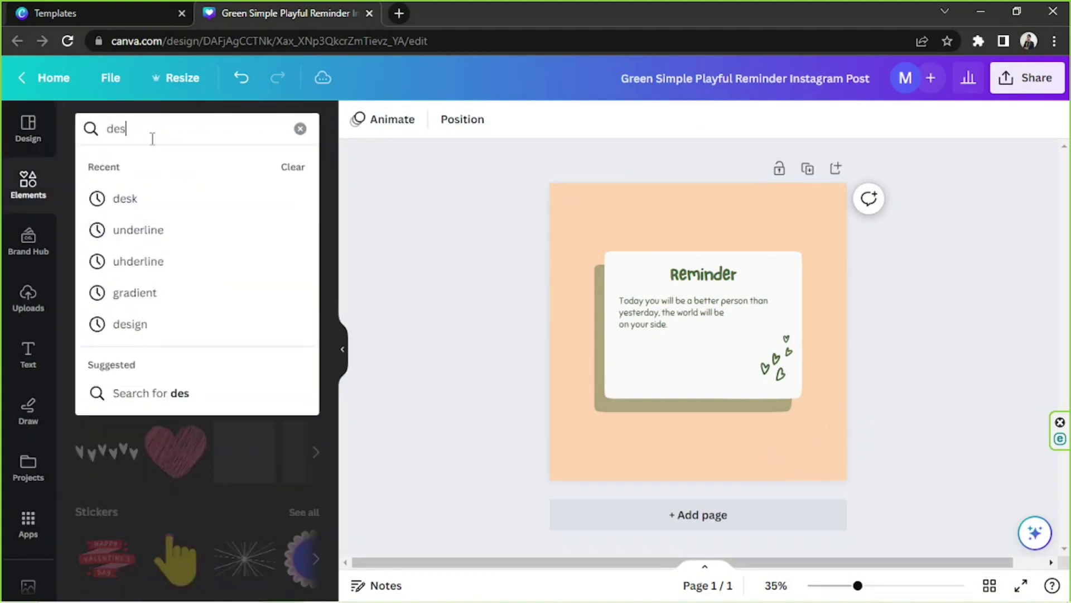
# Add a grid graphic at the bottom-right corner and recolour it brown
pyautogui.write('ign')
pyautogui.press('Return')
pyautogui.click(132, 165)
pyautogui.moveTo(197, 306); pyautogui.dragTo(489, 125)
pyautogui.click(358, 119)
pyautogui.click(176, 332)
pyautogui.click(684, 119)
# Add a leaf graphic at the top-right, shrink it, rotate it about 45°, and colour it brown
pyautogui.scroll(-10, 231, 252)
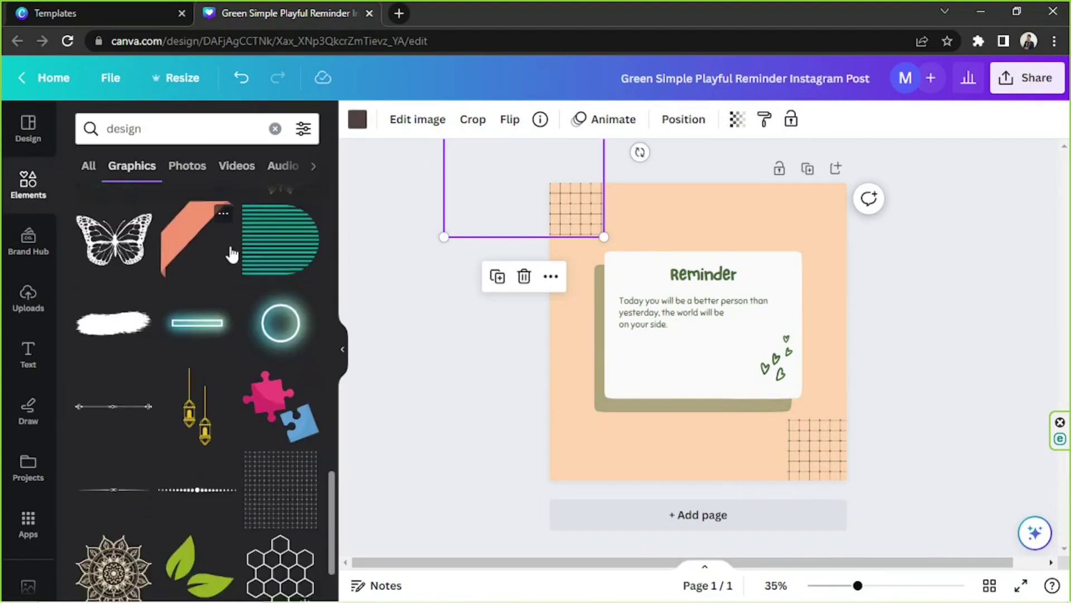
pyautogui.click(113, 249)
pyautogui.moveTo(686, 335); pyautogui.dragTo(770, 207)
pyautogui.moveTo(711, 163); pyautogui.dragTo(753, 191)
pyautogui.moveTo(781, 287); pyautogui.dragTo(751, 282)
pyautogui.click(357, 119)
pyautogui.click(260, 213)
pyautogui.click(908, 314)
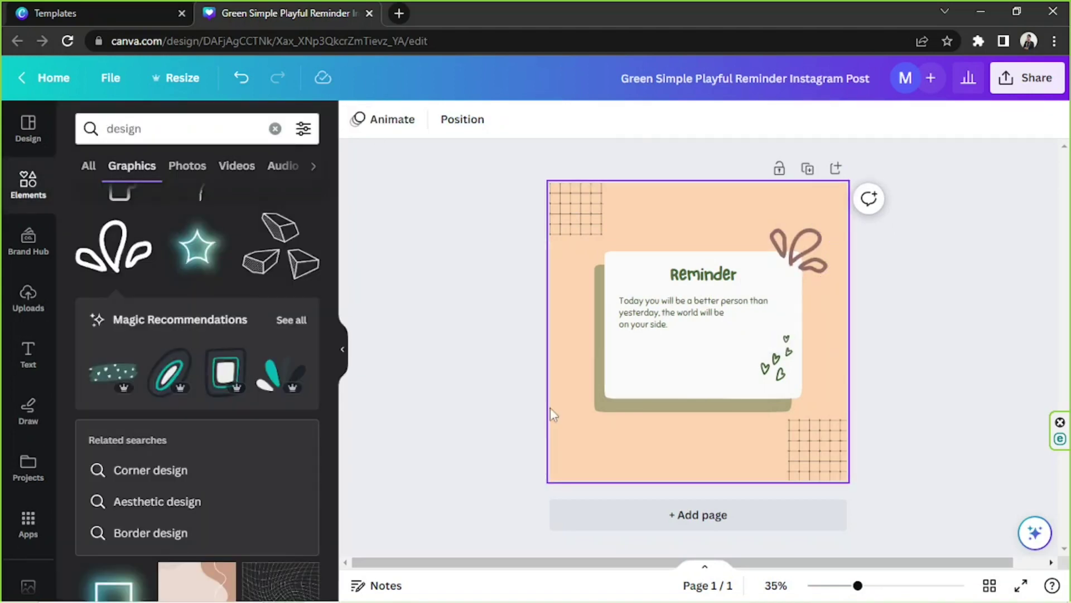
# Place a 'blob' graphic on the page, duplicate it, and select the hearts graphic's colours
pyautogui.tripleClick(167, 129)
pyautogui.write('blob')
pyautogui.press('Return')
pyautogui.moveTo(270, 313); pyautogui.dragTo(550, 153)
pyautogui.hotkey('ctrl', 'd')
pyautogui.click(943, 234)
pyautogui.click(777, 357)
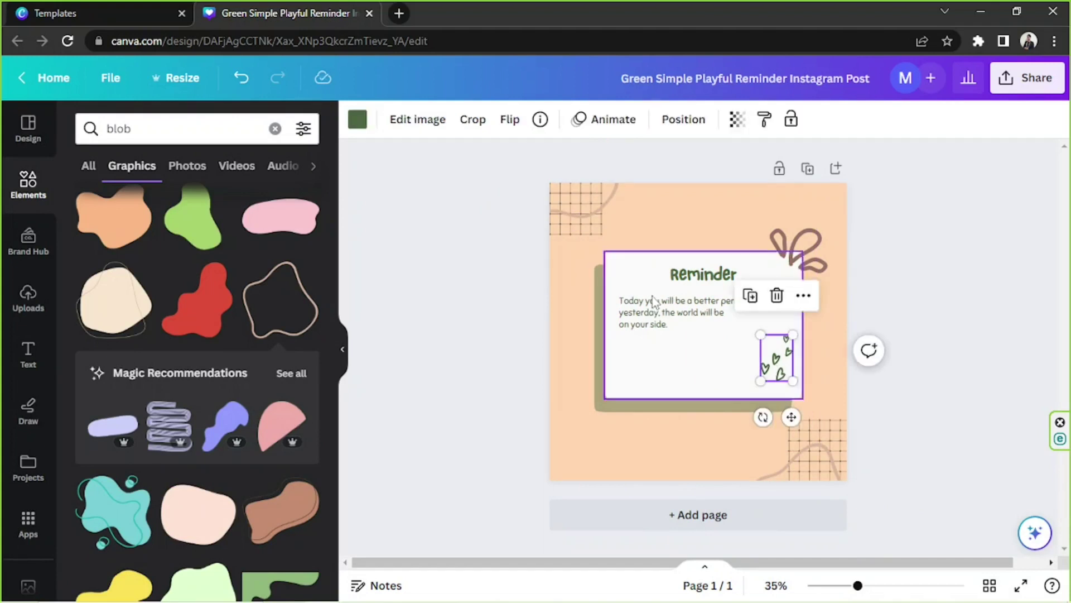
pyautogui.click(358, 119)
pyautogui.press('Tab')
pyautogui.press('Tab')
pyautogui.click(474, 225)
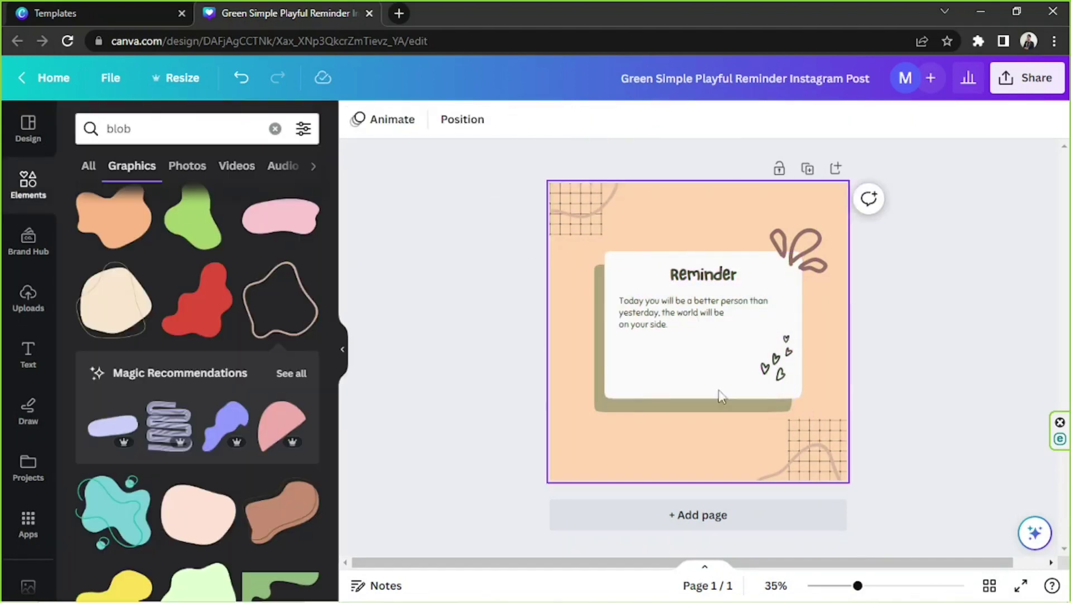
# Move the Reminder title below the quote, enlarge the quote text, and retype the title as '-Person'
pyautogui.moveTo(703, 273); pyautogui.dragTo(658, 357)
pyautogui.click(781, 304)
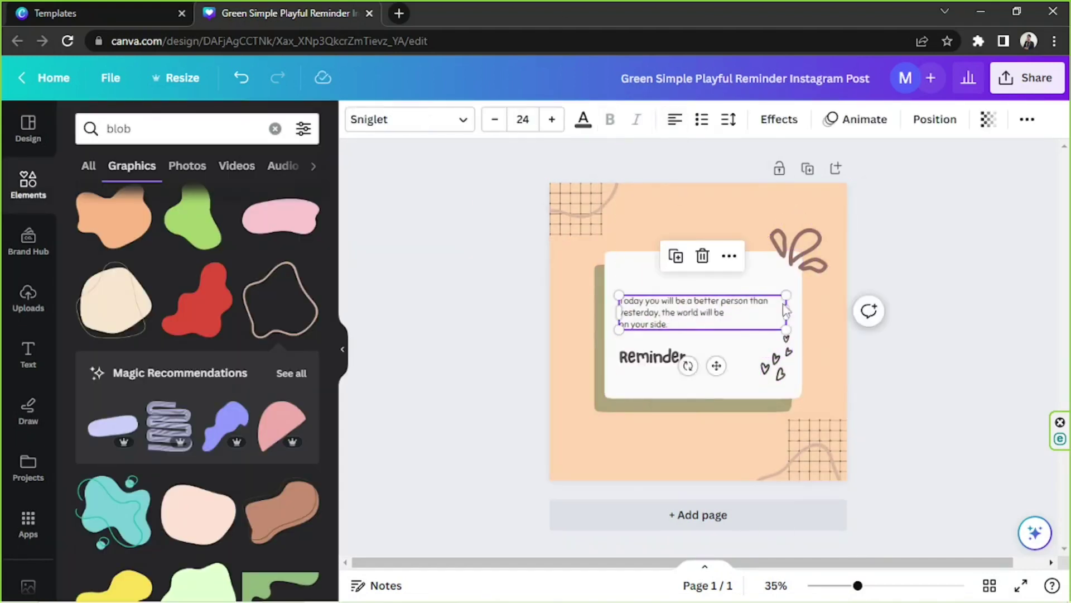
pyautogui.moveTo(786, 296)
pyautogui.mouseDown()
pyautogui.moveTo(841, 271)
pyautogui.moveTo(789, 302)
pyautogui.mouseUp()
pyautogui.doubleClick(650, 356)
pyautogui.write('Person')
pyautogui.press('Escape')
pyautogui.click(971, 299)
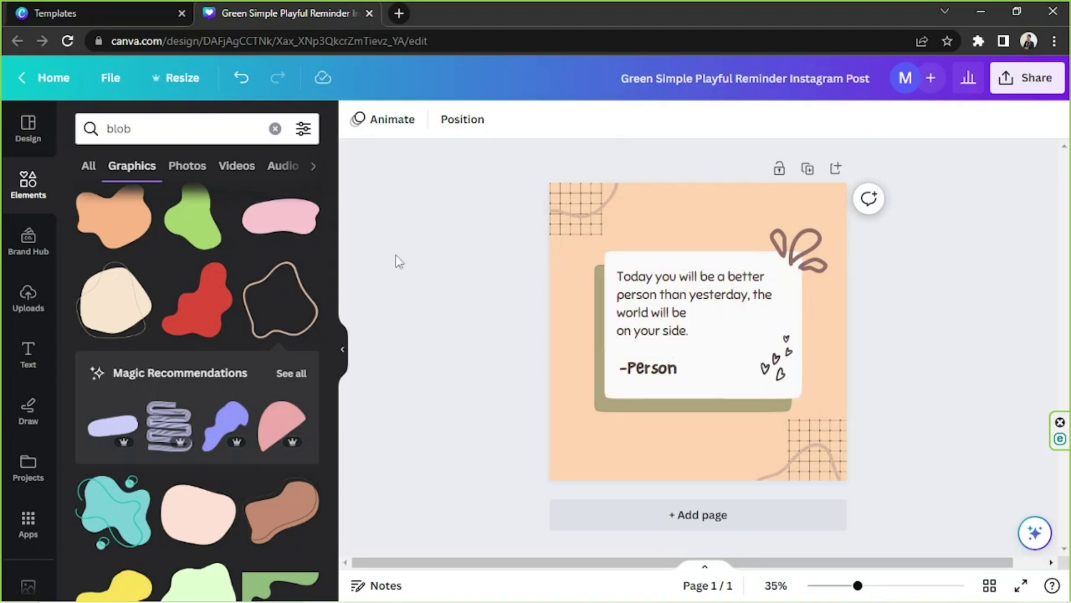
# Search Apps for 'bulk create' and launch the Bulk create tool
pyautogui.scroll(-6, 5, 257)
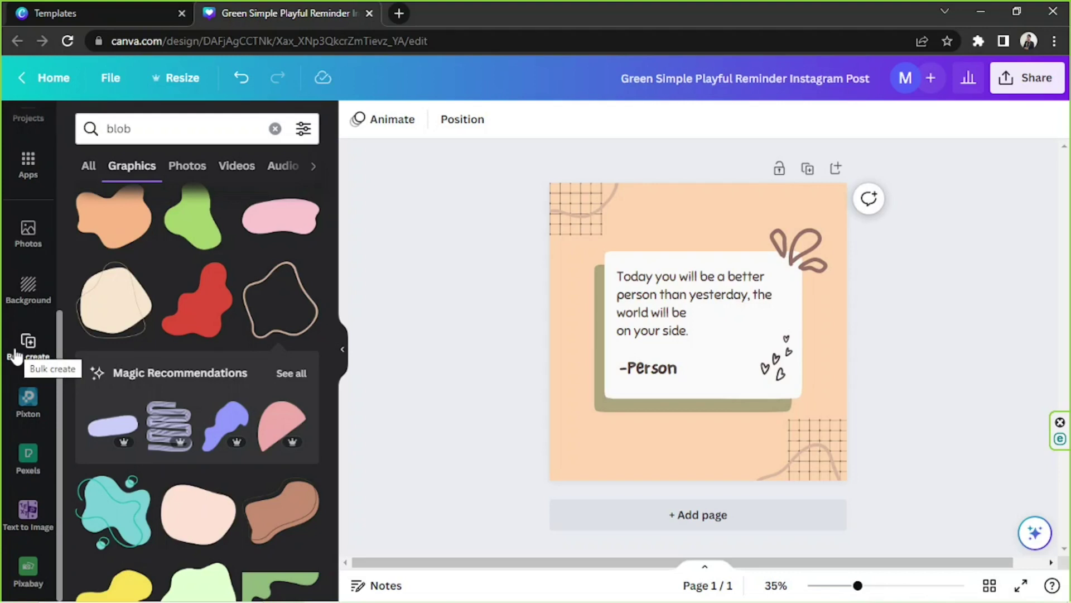
pyautogui.scroll(3, 15, 356)
pyautogui.click(26, 326)
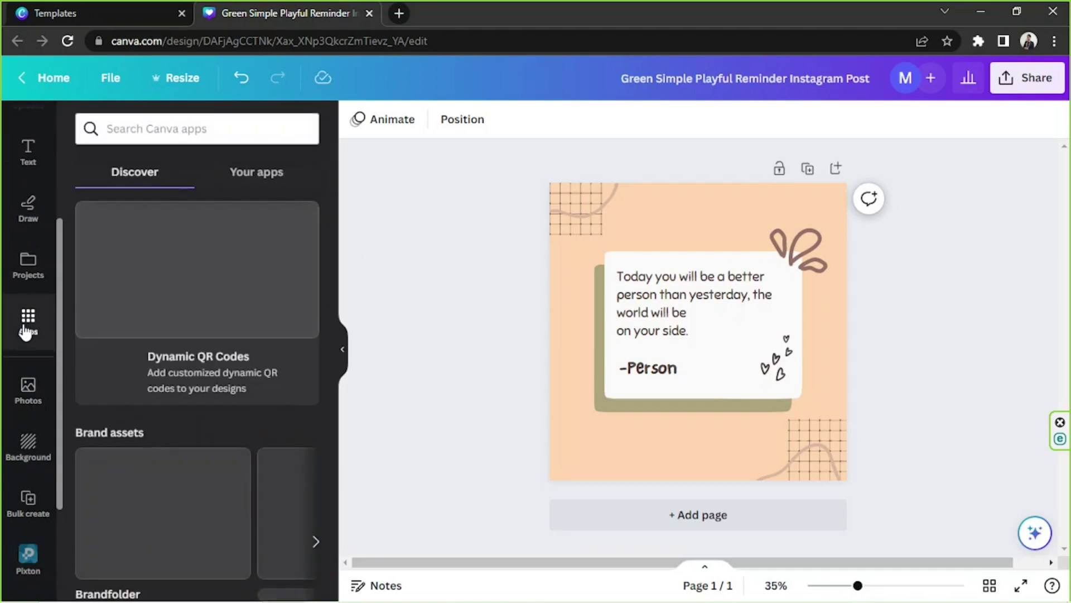
pyautogui.click(176, 127)
pyautogui.write('bu')
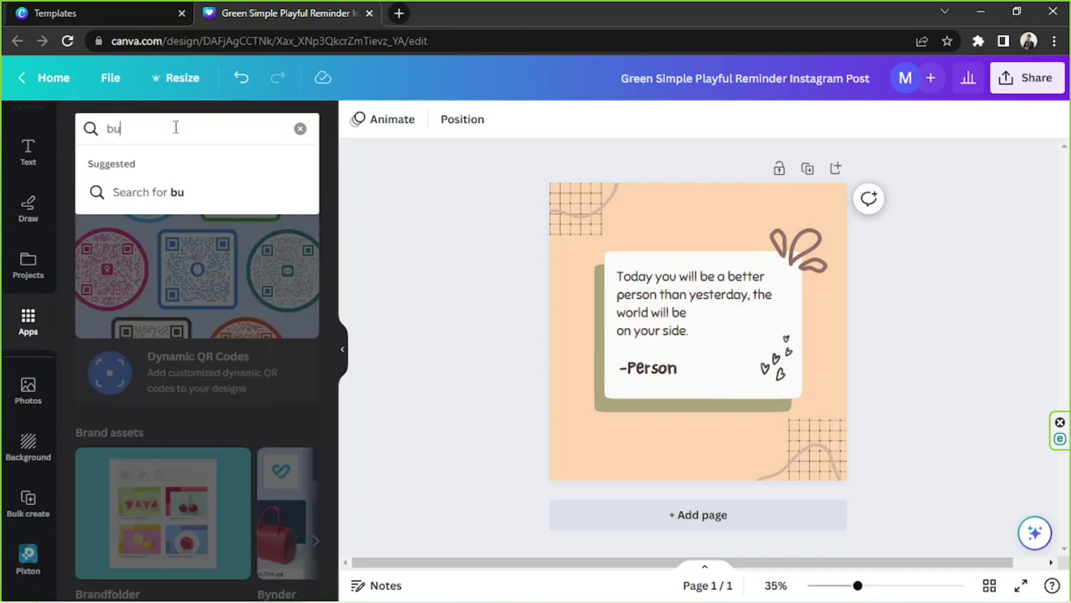
pyautogui.write('lk create')
pyautogui.press('Return')
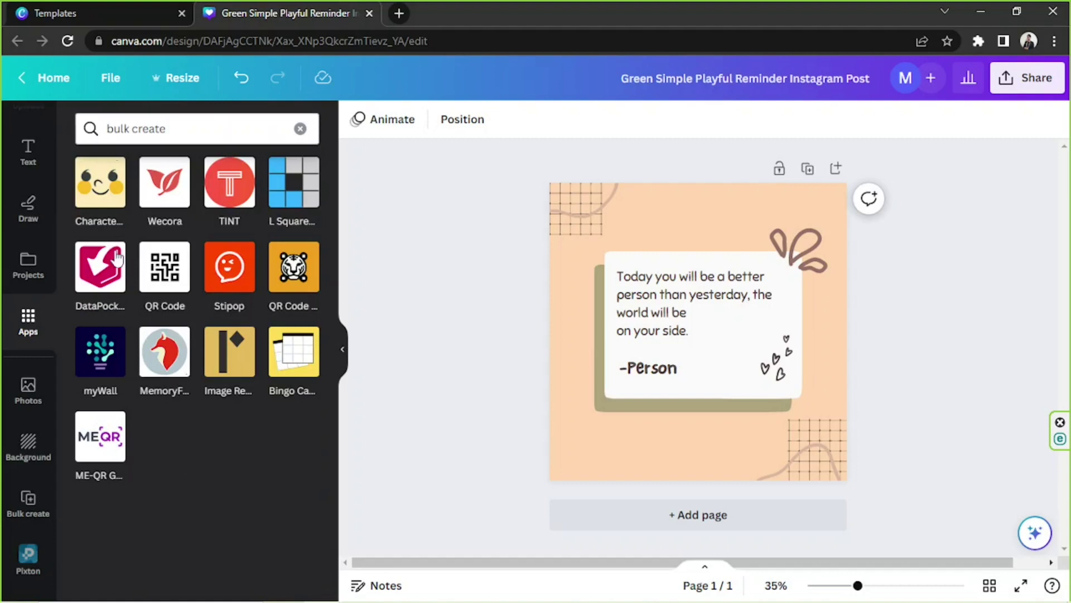
pyautogui.scroll(-3, 4, 328)
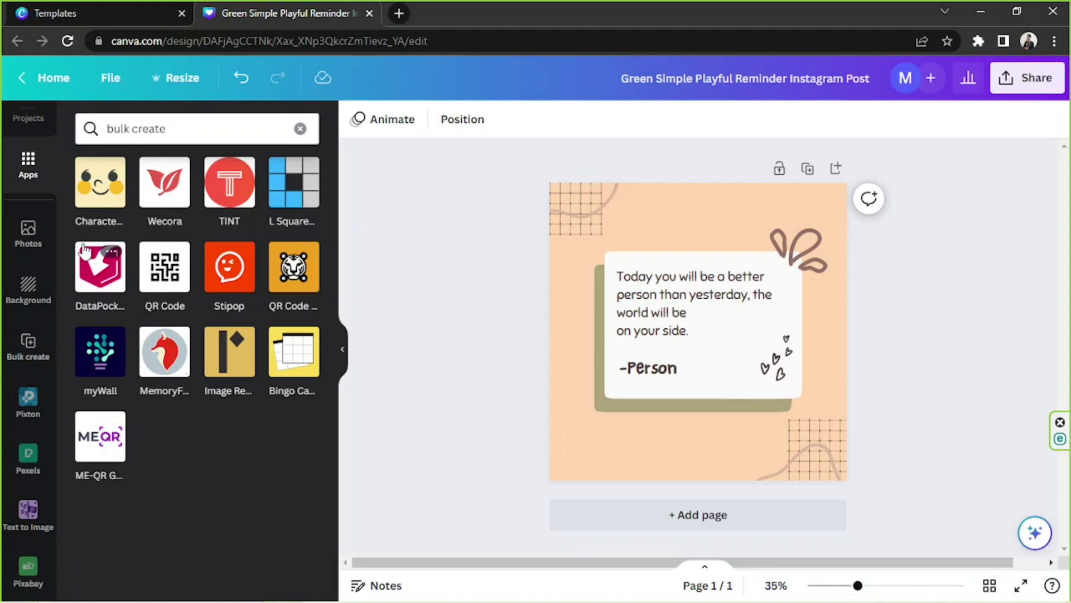
pyautogui.click(31, 348)
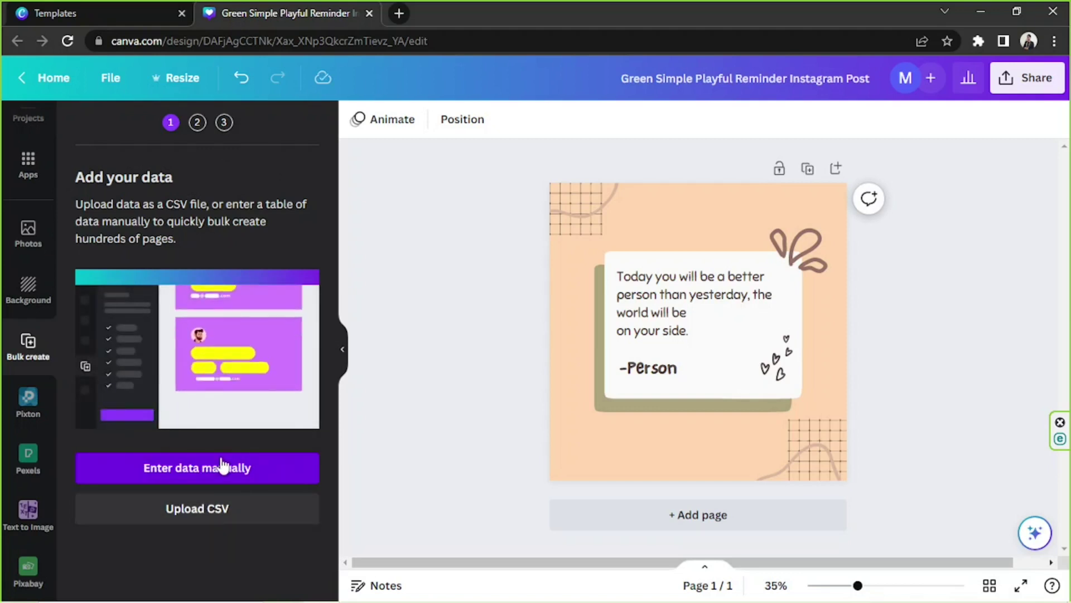
# Choose 'Enter data manually' in the Bulk create panel
pyautogui.click(183, 469)
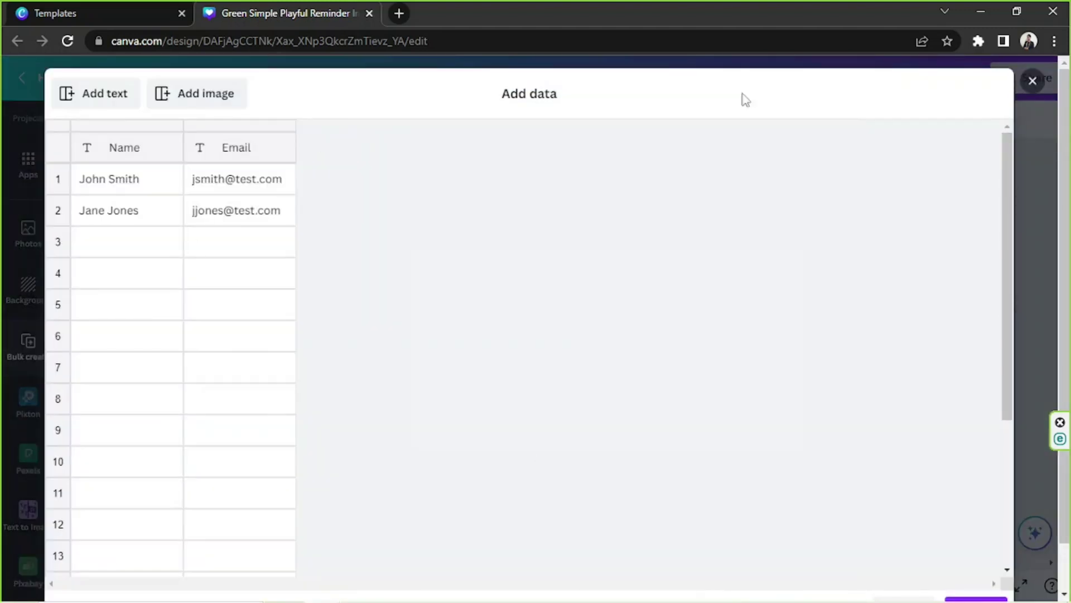
# Rename the Name column header to Quotes
pyautogui.scroll(-4, 588, 330)
pyautogui.scroll(4, 589, 331)
pyautogui.click(130, 182)
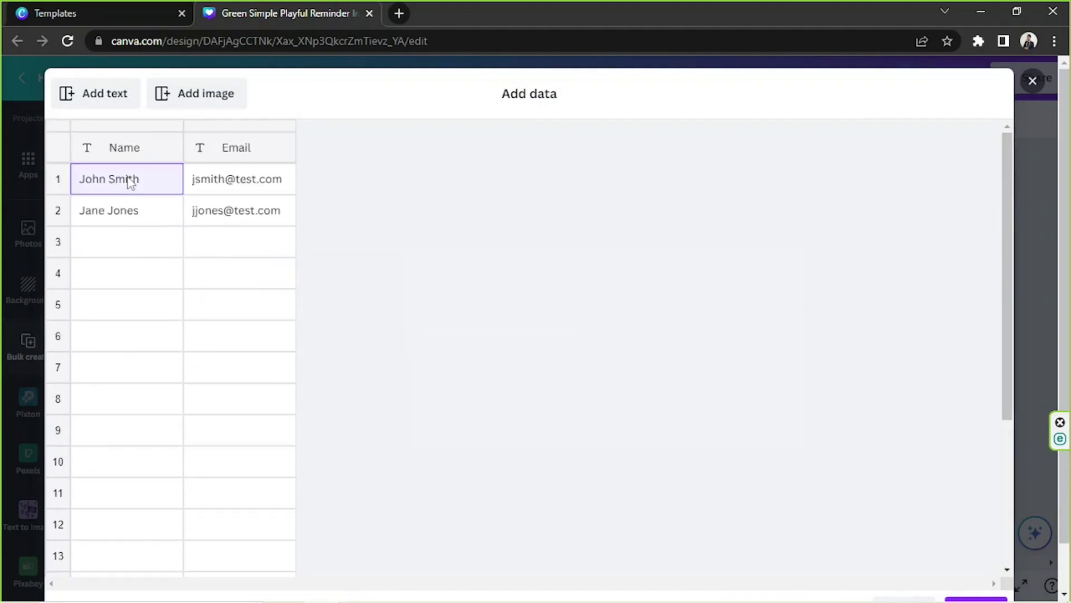
pyautogui.click(251, 180)
pyautogui.click(235, 217)
pyautogui.click(125, 217)
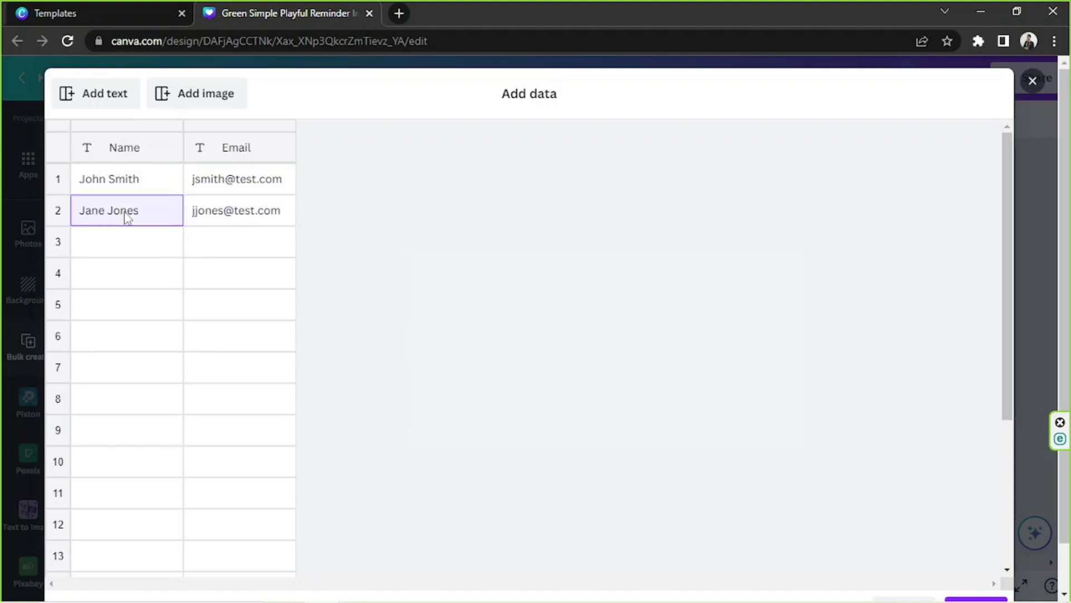
pyautogui.click(139, 178)
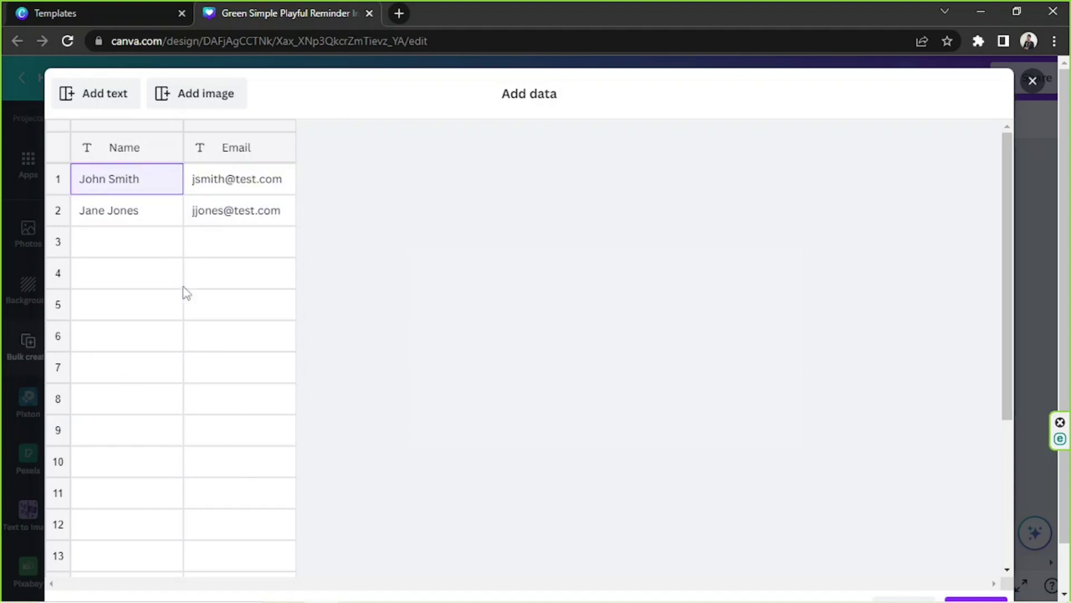
pyautogui.click(128, 155)
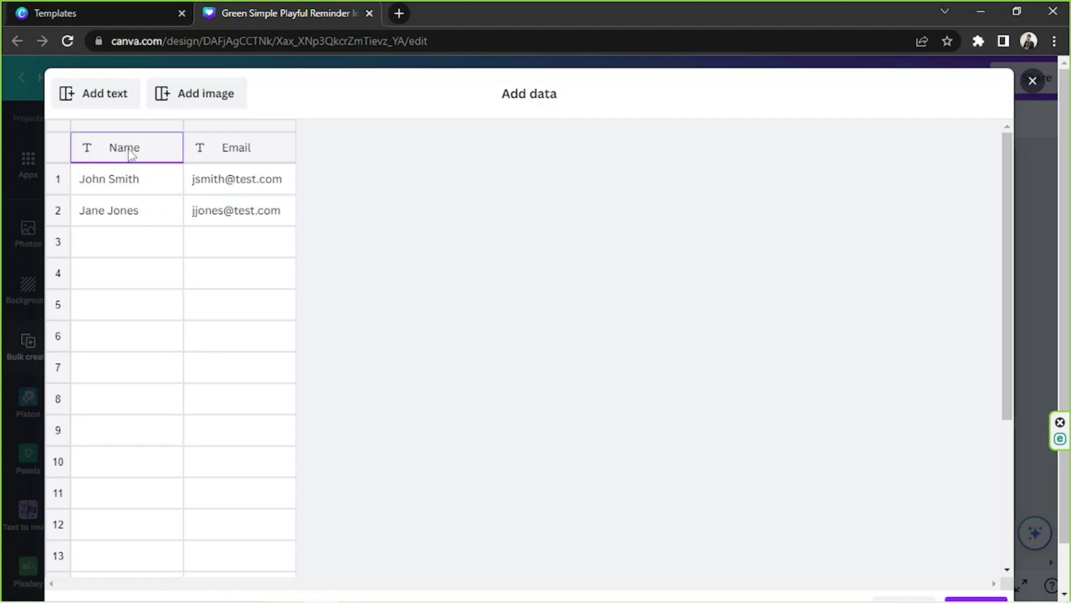
pyautogui.doubleClick(130, 155)
pyautogui.write('Quotes')
pyautogui.click(138, 183)
# Rename the Email column header to Person
pyautogui.click(246, 150)
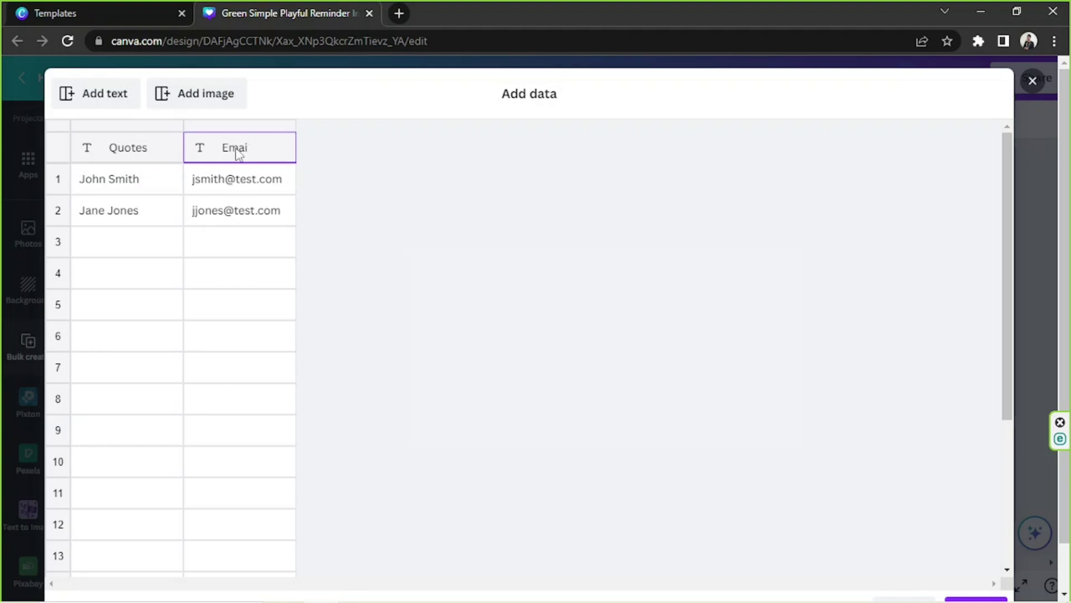
pyautogui.press('BackSpace')
pyautogui.press('BackSpace')
pyautogui.press('BackSpace')
pyautogui.write('Person')
# Fill row 1 with 'Today is your opportunity to build the tomorrow you want' and the author's name
pyautogui.click(143, 186)
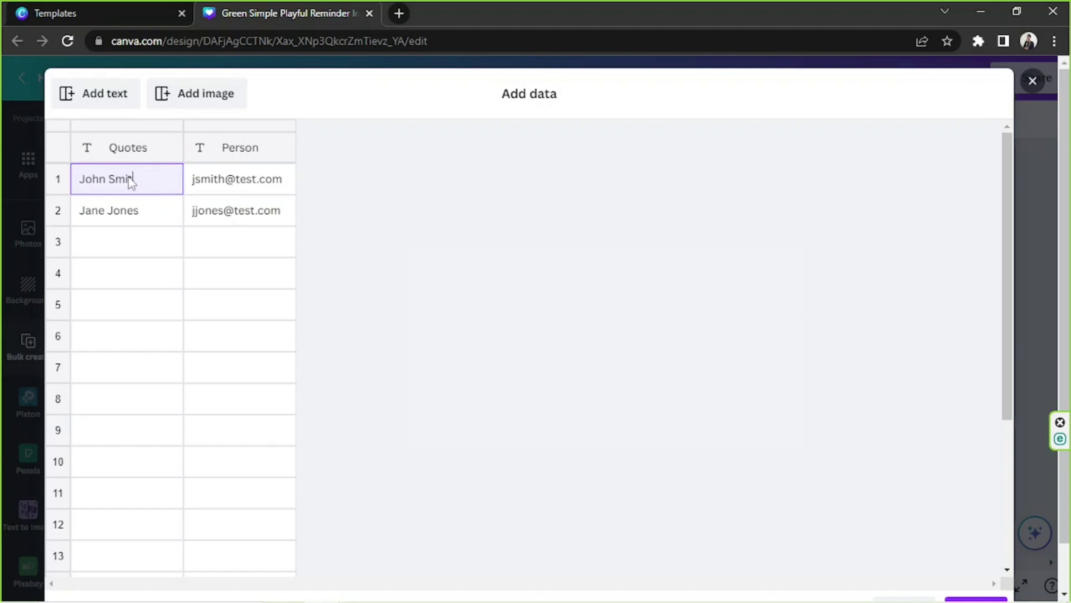
pyautogui.press('BackSpace')
pyautogui.press('BackSpace')
pyautogui.press('BackSpace')
pyautogui.press('BackSpace')
pyautogui.press('BackSpace')
pyautogui.press('BackSpace')
pyautogui.write('Today is your opportunity to build the tomorrow you want')
pyautogui.click(219, 184)
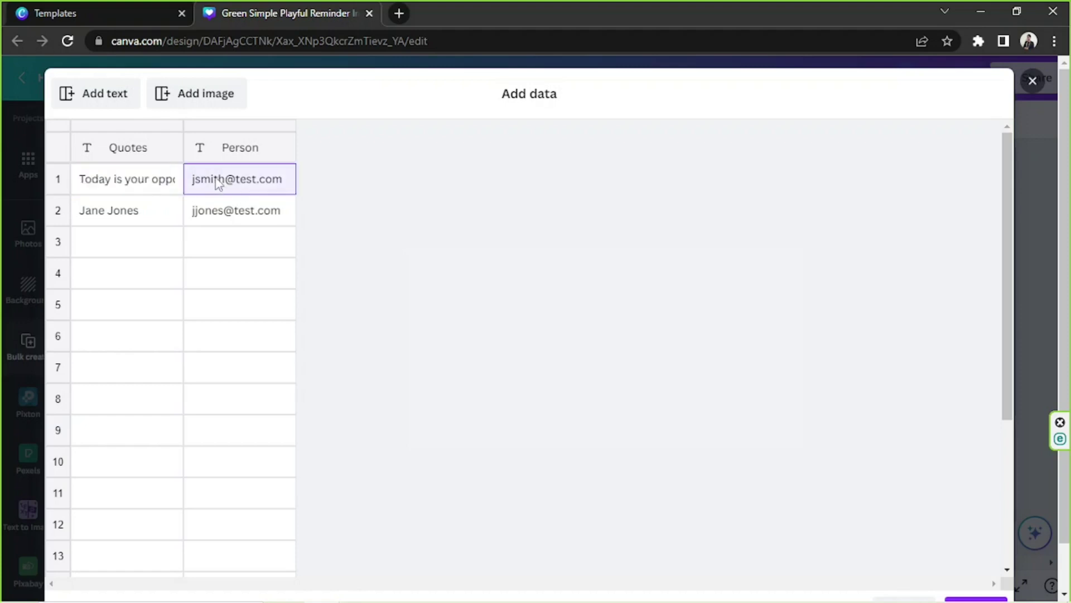
pyautogui.click(218, 184)
pyautogui.press('BackSpace')
pyautogui.write('-Ken Porirot')
# Correct the first column header so it reads Quotes
pyautogui.click(256, 215)
pyautogui.click(152, 216)
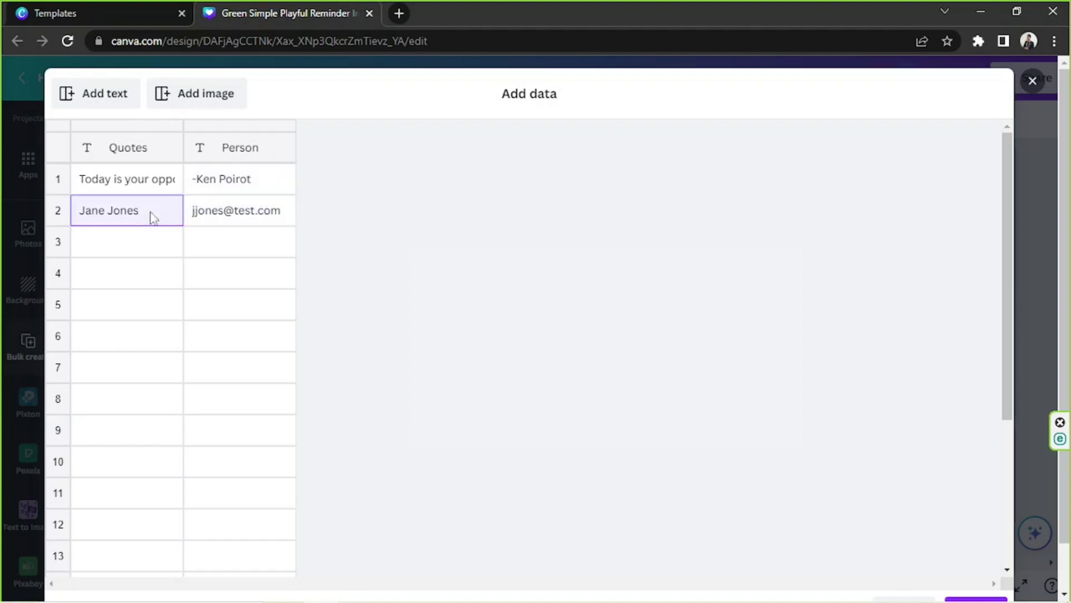
pyautogui.press('Up')
pyautogui.press('Up')
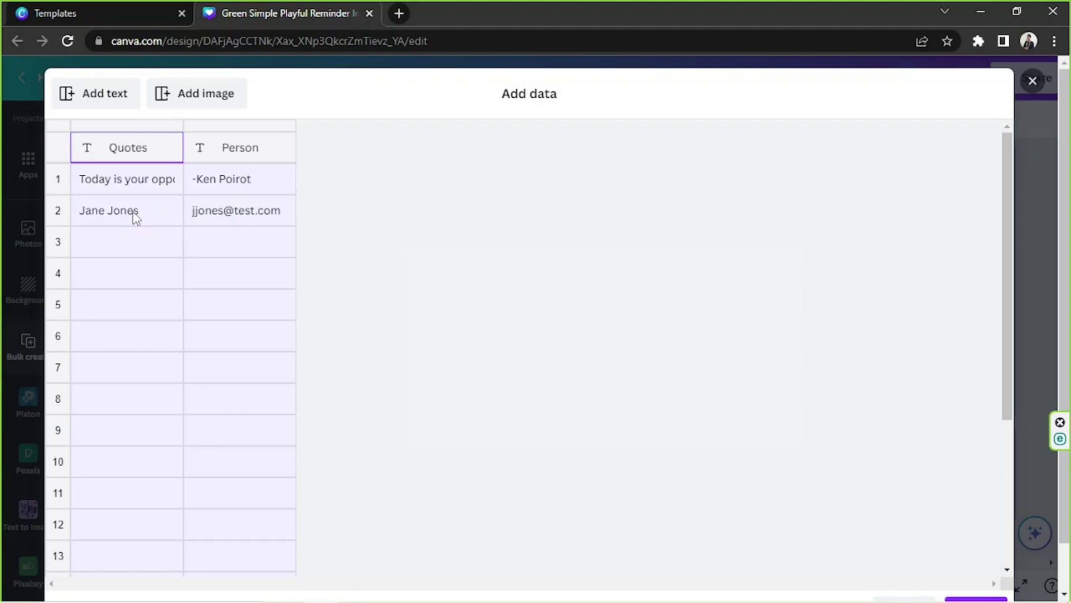
pyautogui.write('Quote')
pyautogui.press('BackSpace')
pyautogui.press('BackSpace')
pyautogui.press('BackSpace')
pyautogui.press('BackSpace')
pyautogui.write('uotes')
pyautogui.click(127, 218)
pyautogui.press('Up')
pyautogui.press('Up')
# Replace row 2's sample entries with Quote 2 and -Person 2
pyautogui.click(128, 218)
pyautogui.doubleClick(129, 215)
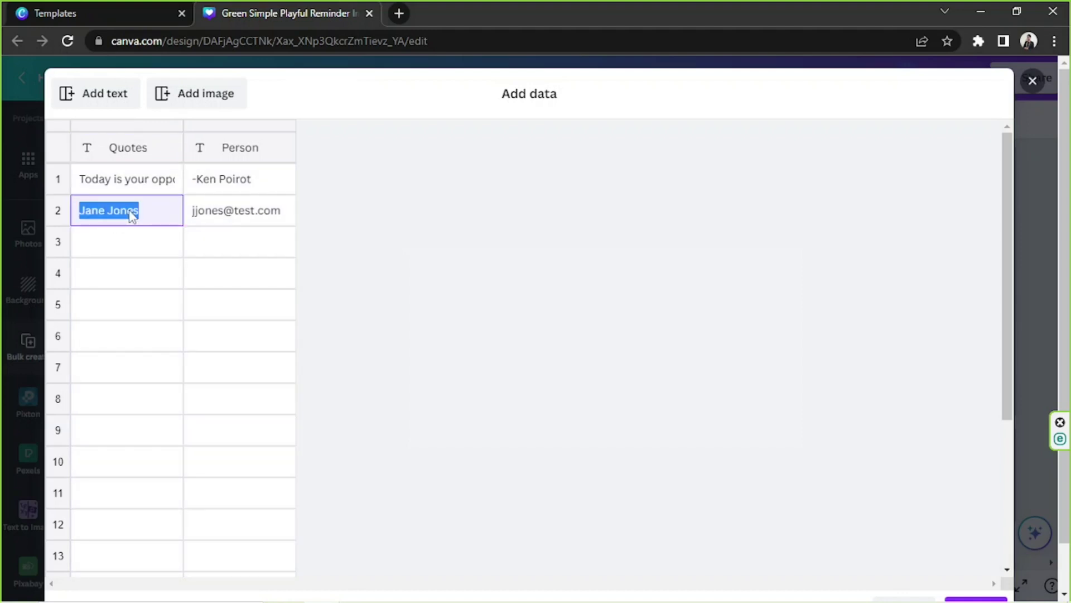
pyautogui.write('Qu')
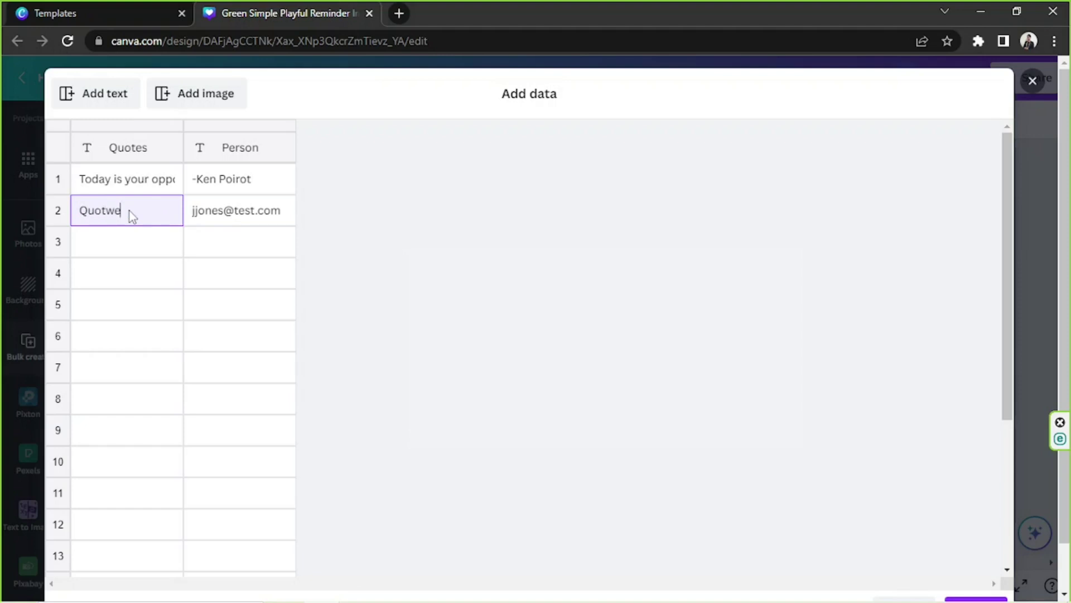
pyautogui.write('ote 2')
pyautogui.click(239, 212)
pyautogui.hotkey('ctrl', 'a')
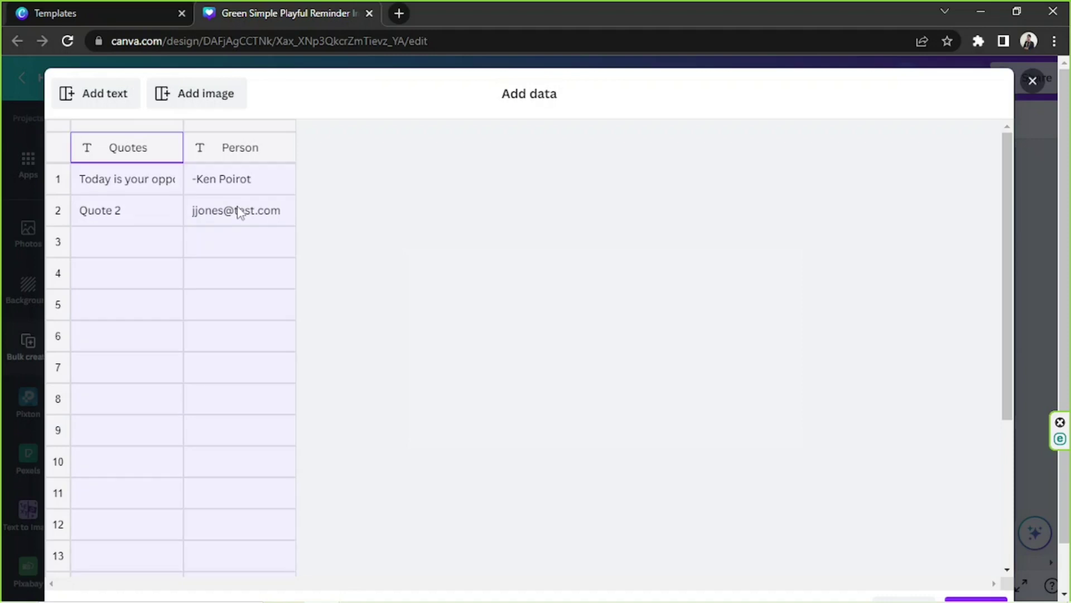
pyautogui.click(239, 212)
pyautogui.hotkey('ctrl', 'a')
pyautogui.click(238, 212)
pyautogui.hotkey('ctrl', 'a')
pyautogui.click(238, 212)
pyautogui.click(238, 212)
pyautogui.write('-Person')
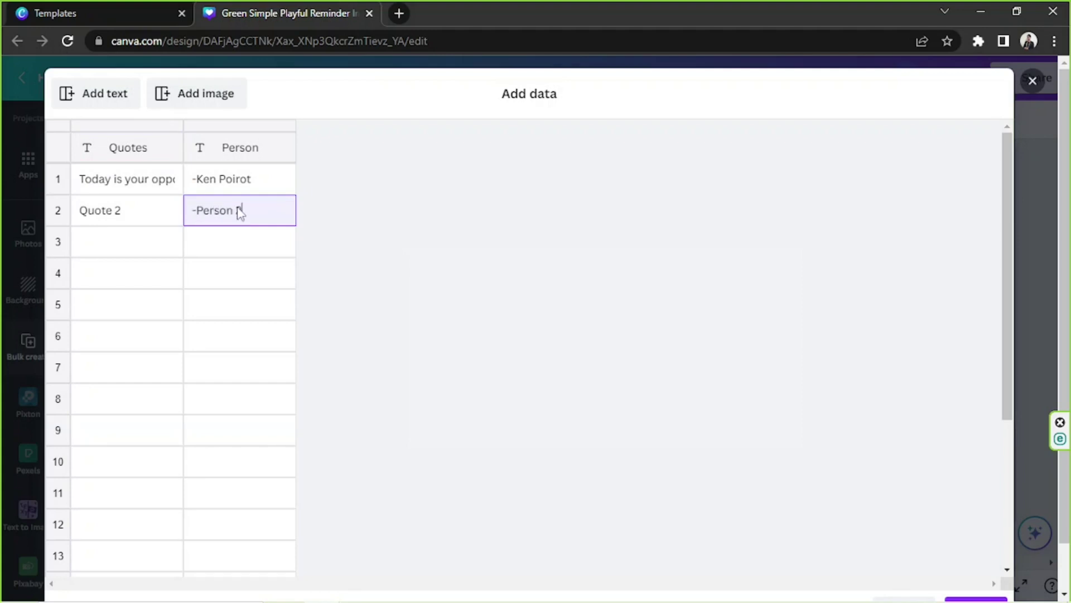
pyautogui.write(' 2')
pyautogui.click(132, 215)
# Fill rows 3 and 4 with Quote 3, -Person 3, Quote 4 and -Person 4
pyautogui.click(132, 240)
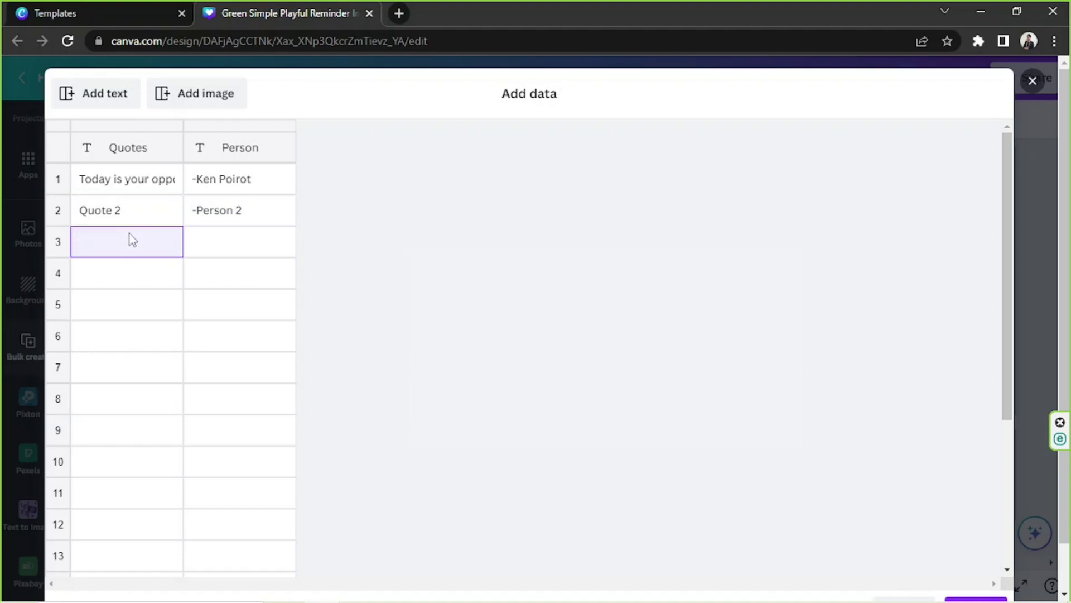
pyautogui.write('Quote 3')
pyautogui.press('Tab')
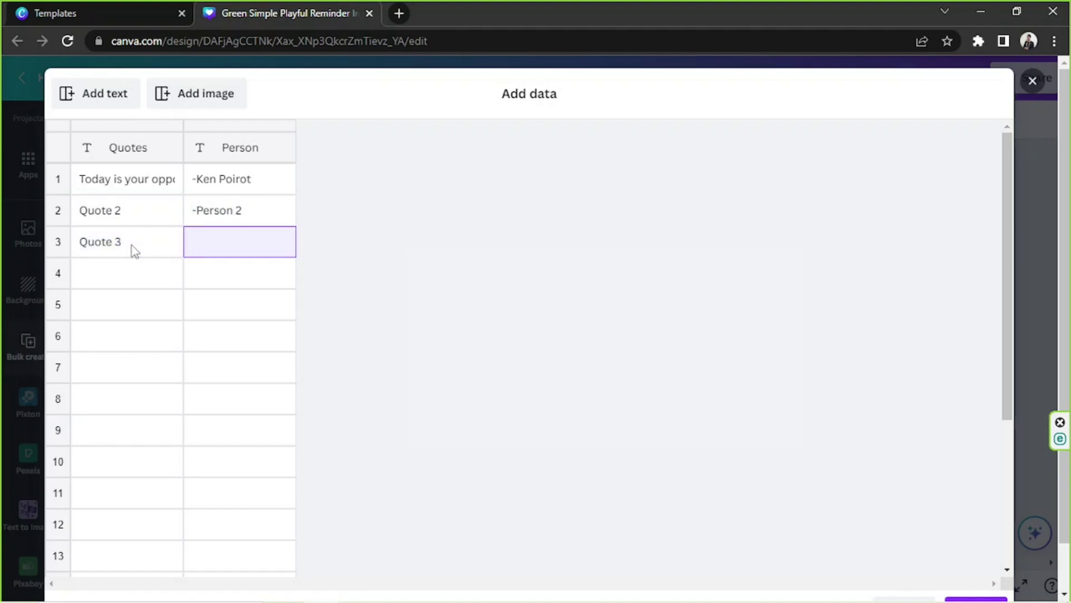
pyautogui.write('-Person 3')
pyautogui.press('Tab')
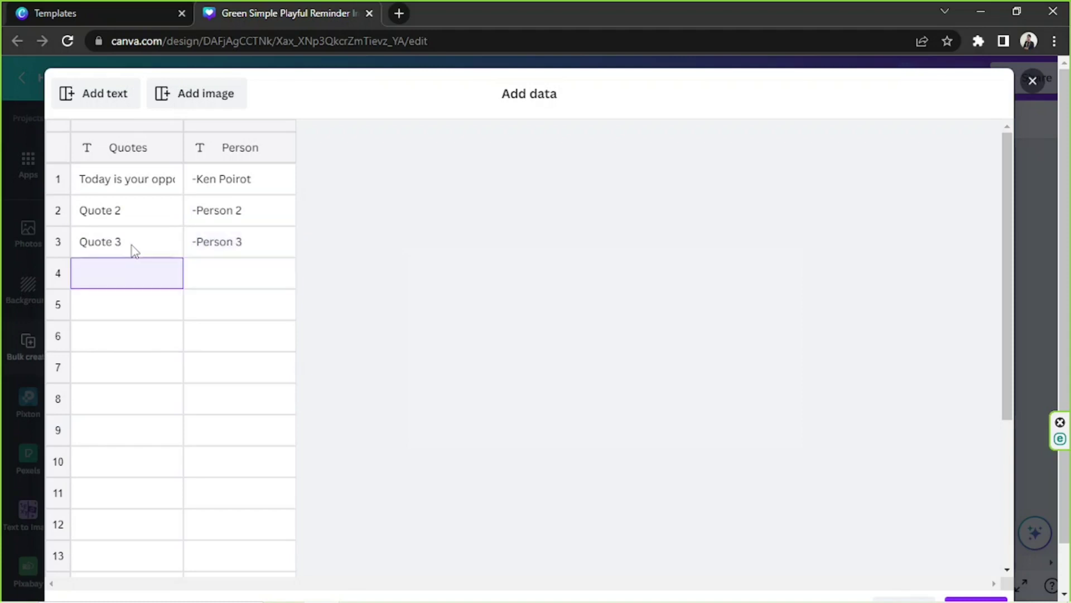
pyautogui.write('Quote 4')
pyautogui.press('Tab')
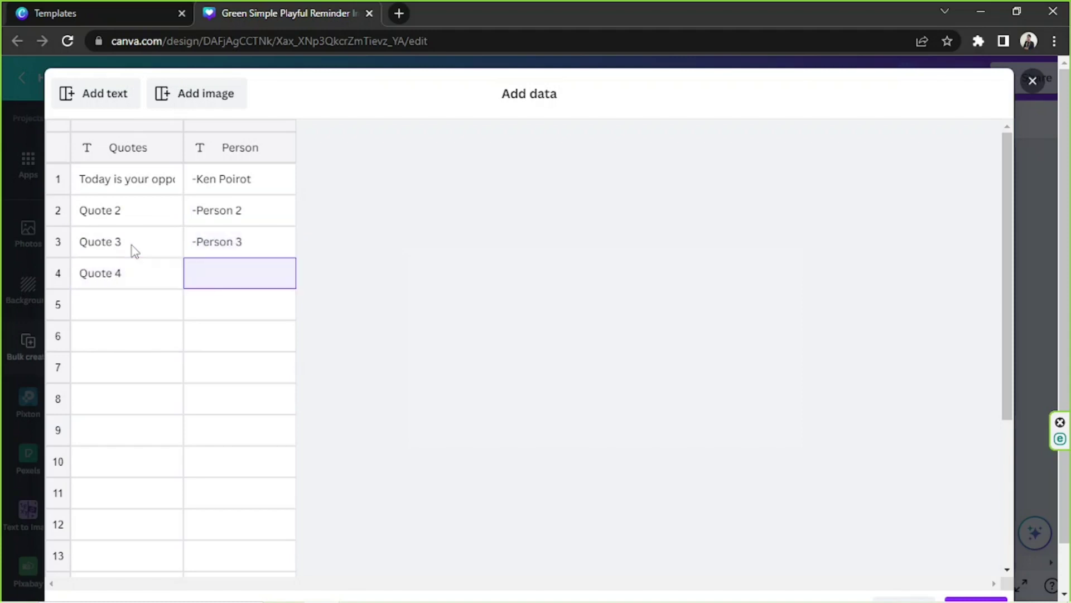
pyautogui.write('-Person 4')
# Add an Image column to the data table and bring up media choices for row 1's image
pyautogui.click(261, 154)
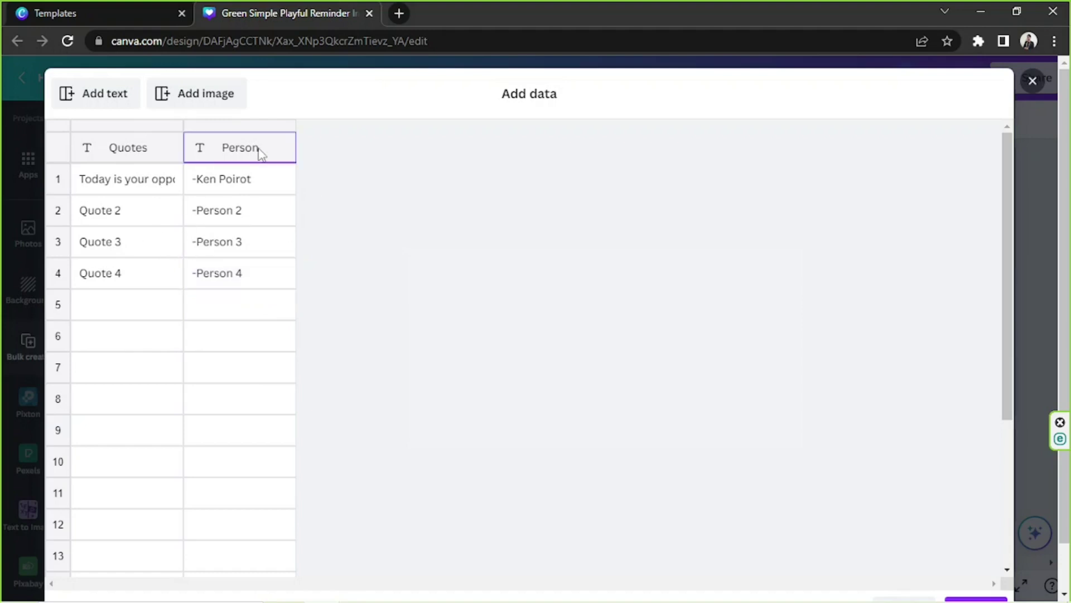
pyautogui.click(226, 106)
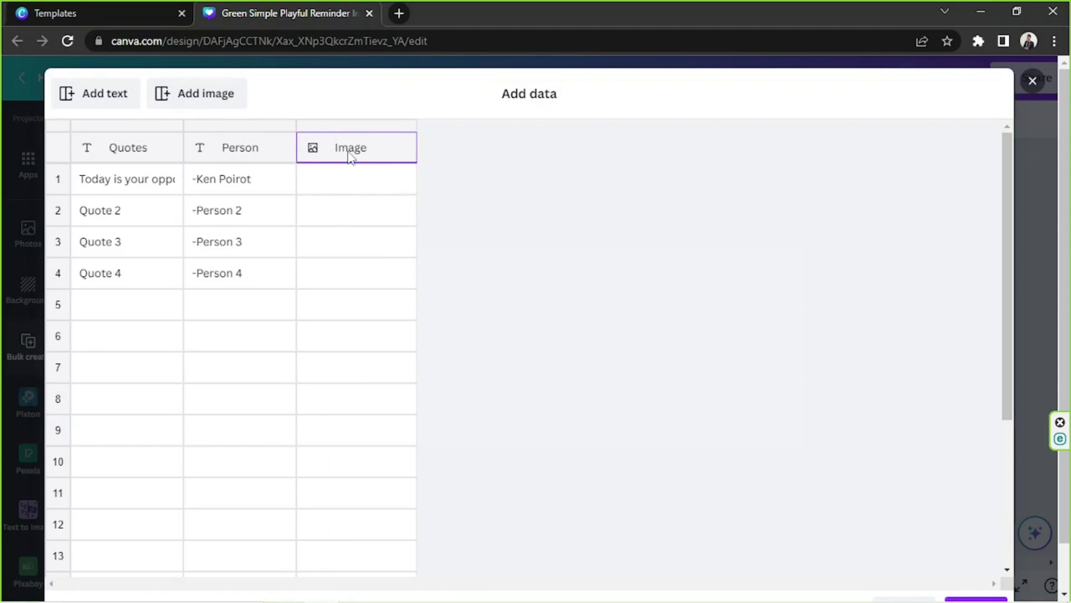
pyautogui.moveTo(359, 183)
pyautogui.click(354, 180)
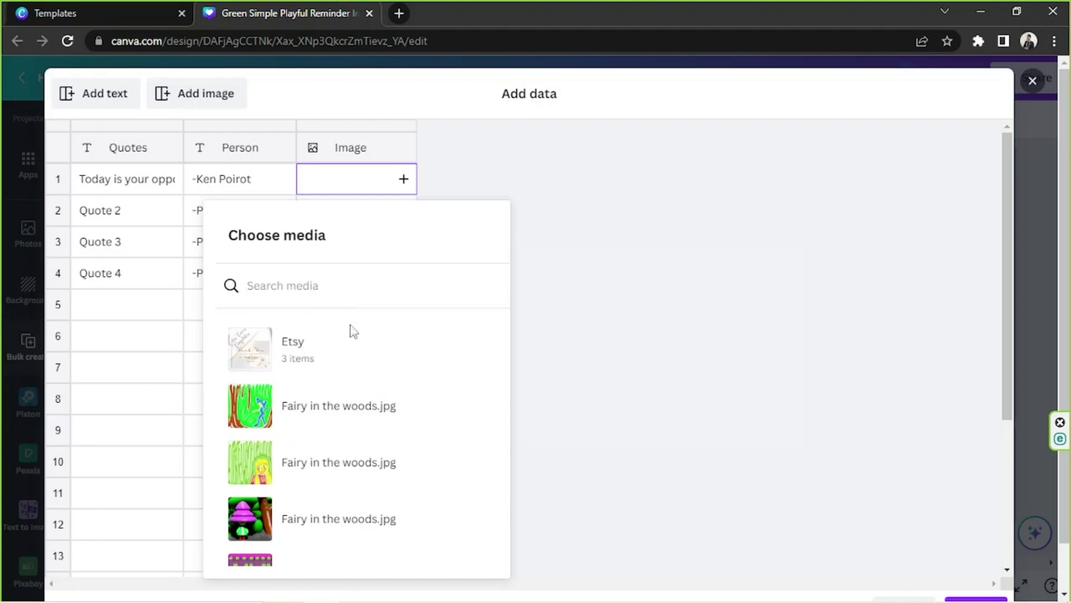
# Check Home > Projects and the Add new options in the Templates tab, then return to the editor
pyautogui.click(103, 14)
pyautogui.click(17, 304)
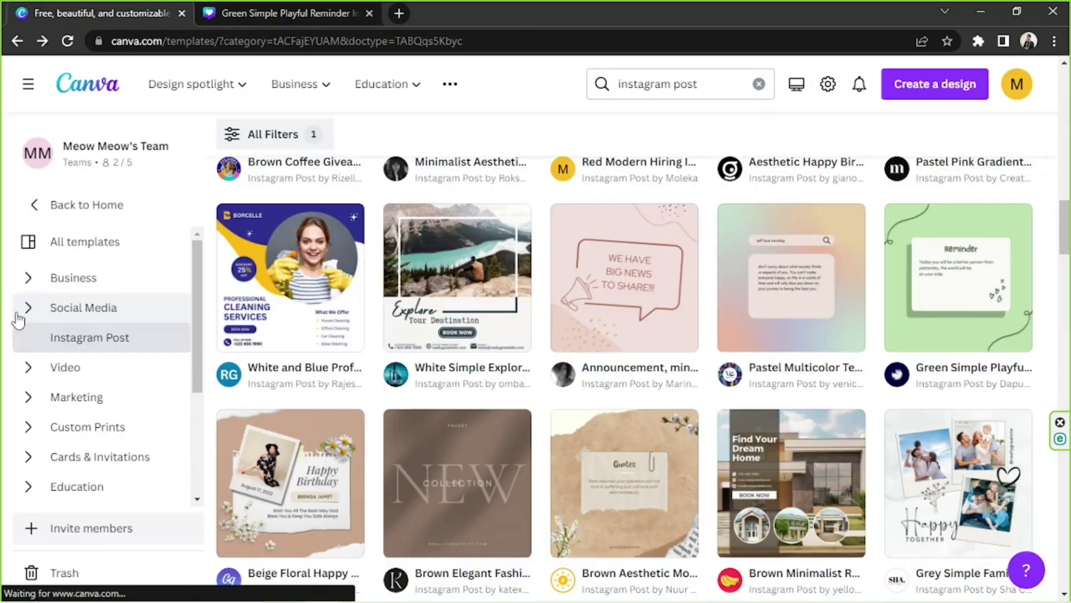
pyautogui.click(71, 91)
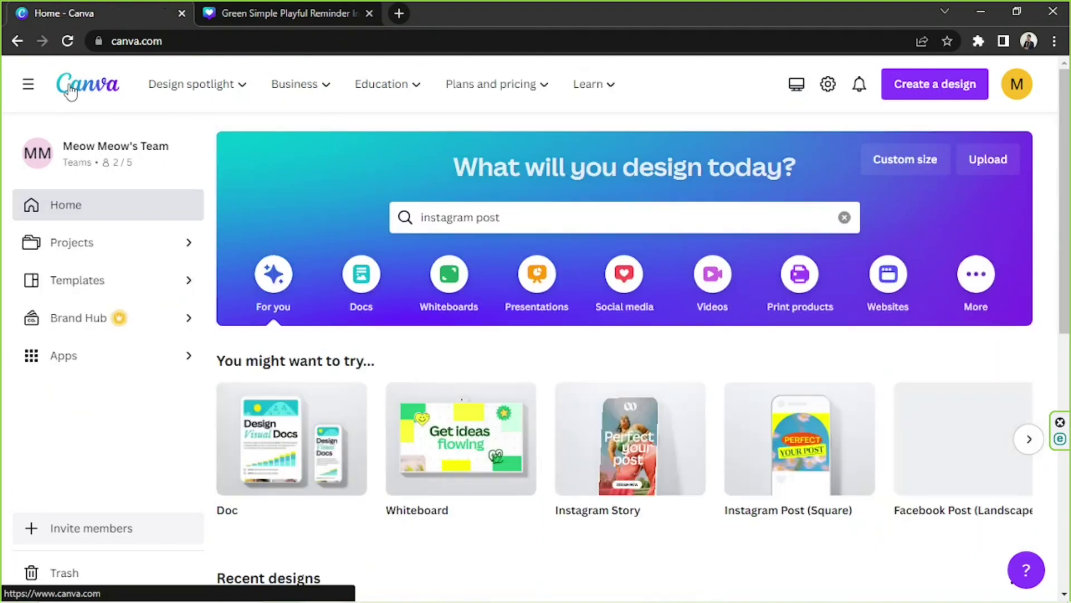
pyautogui.click(85, 254)
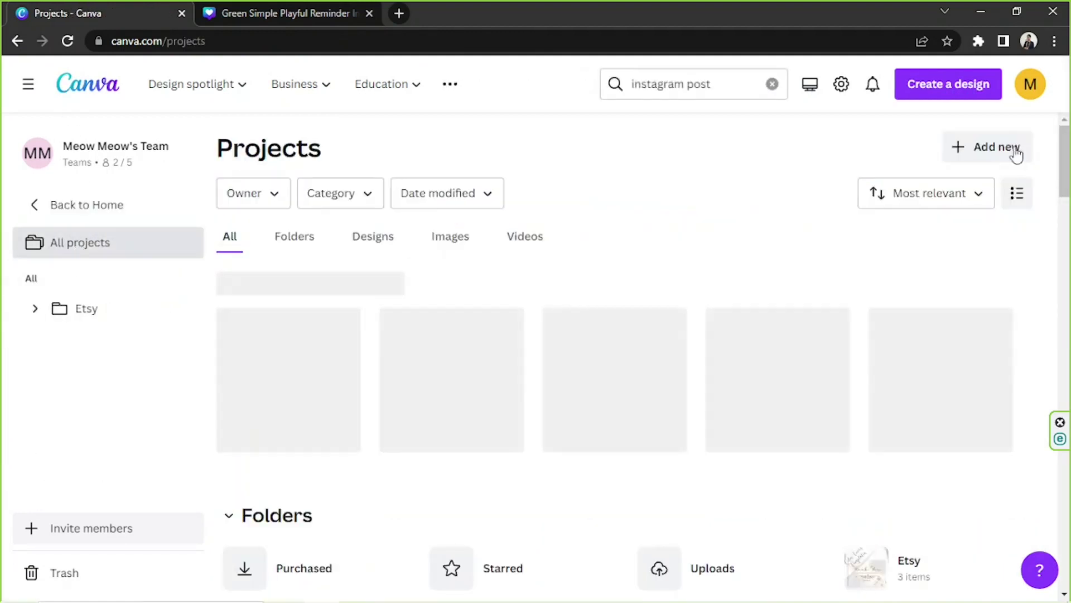
pyautogui.click(987, 150)
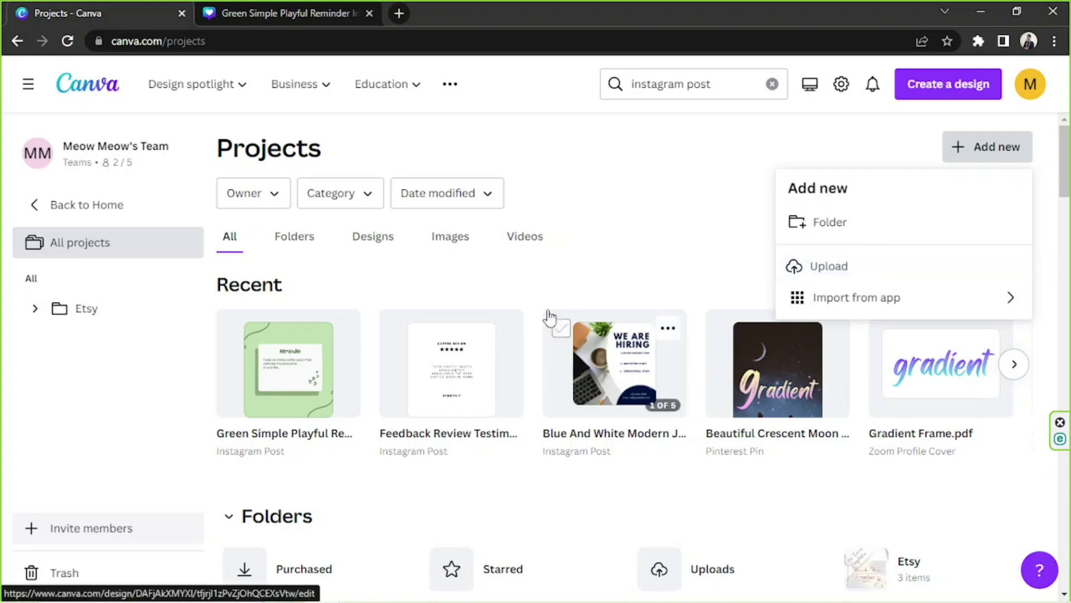
pyautogui.click(266, 12)
# Try choosing a picture for row 1's Image cell, closing the media chooser so Image stays empty
pyautogui.click(597, 269)
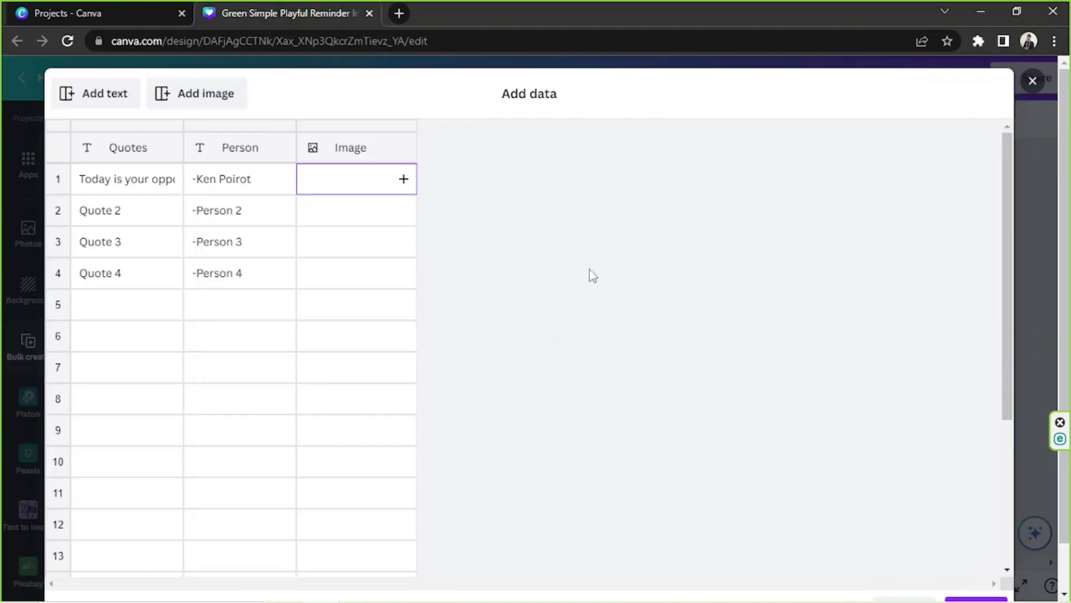
pyautogui.click(347, 181)
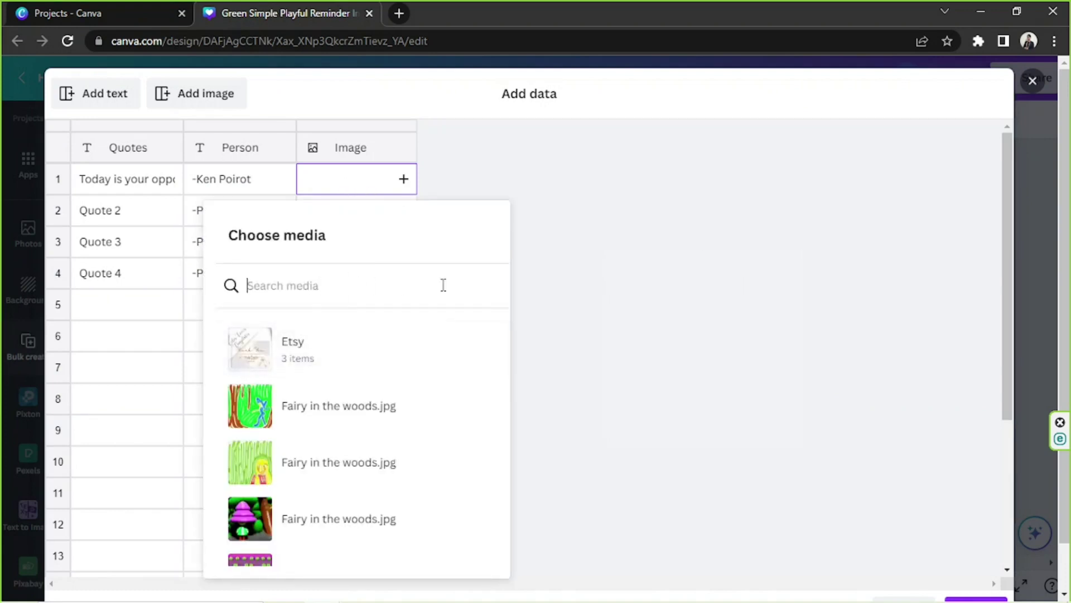
pyautogui.click(588, 276)
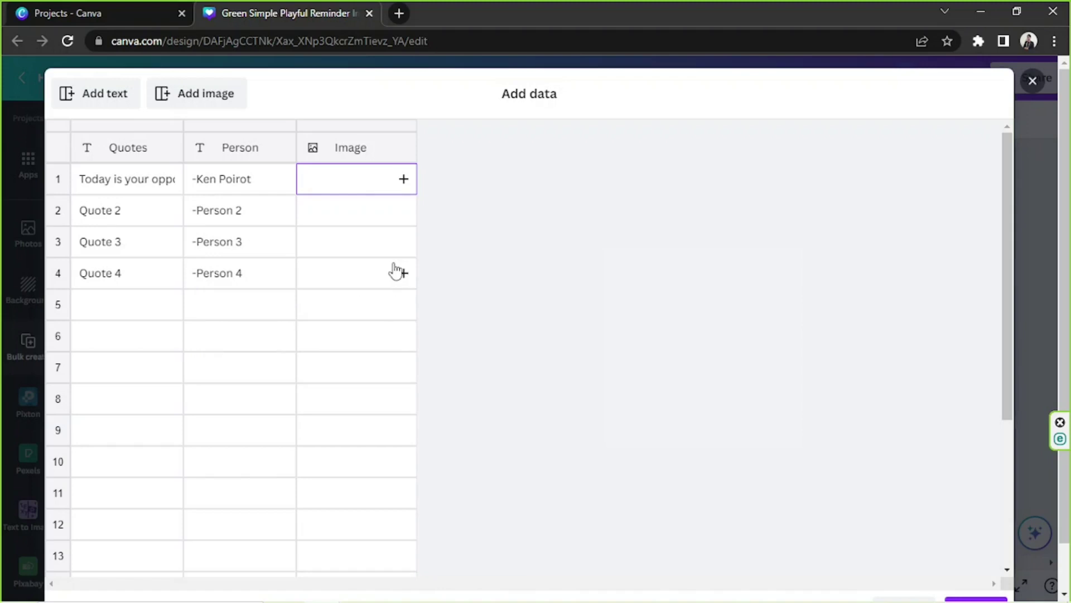
pyautogui.scroll(-4, 387, 249)
pyautogui.scroll(4, 387, 246)
pyautogui.click(335, 189)
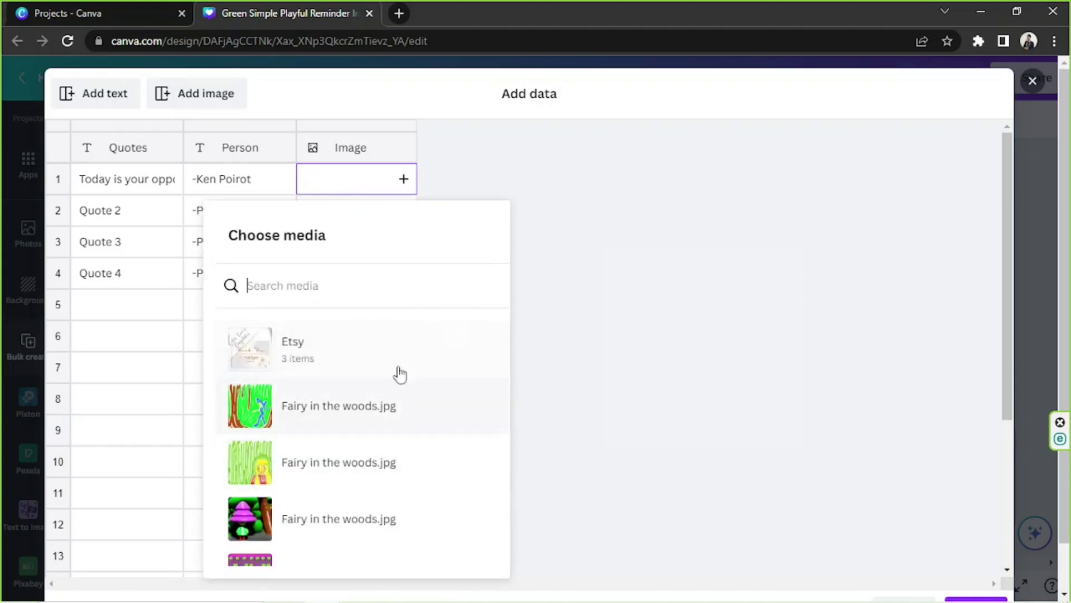
pyautogui.click(558, 266)
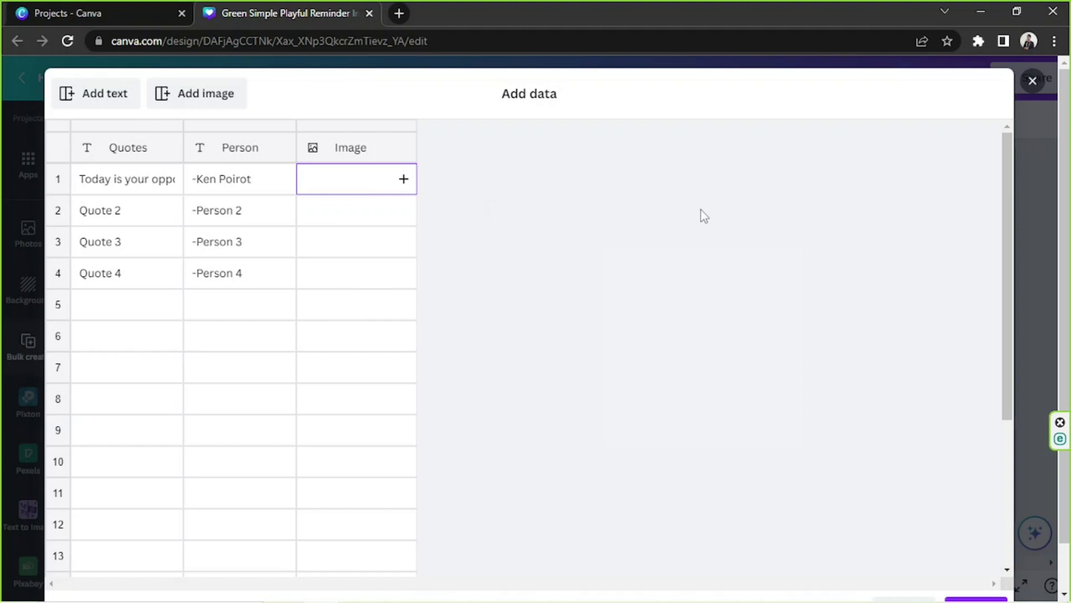
# Review the four quote and author rows in Add data, then save them with Done
pyautogui.scroll(-1, 705, 187)
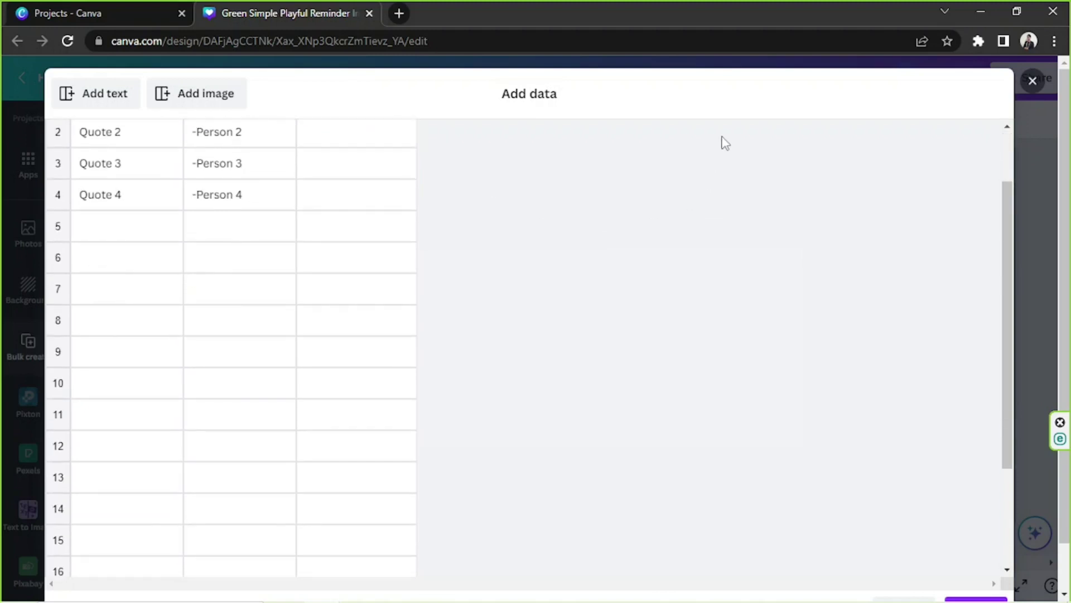
pyautogui.scroll(1, 338, 244)
pyautogui.scroll(1, 339, 244)
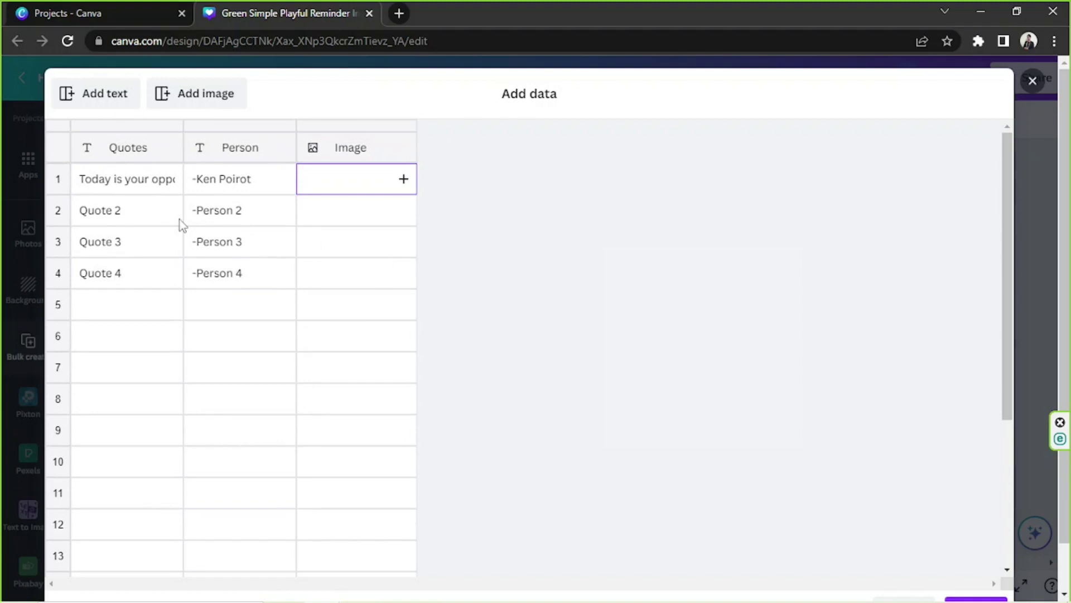
pyautogui.scroll(-4, 637, 219)
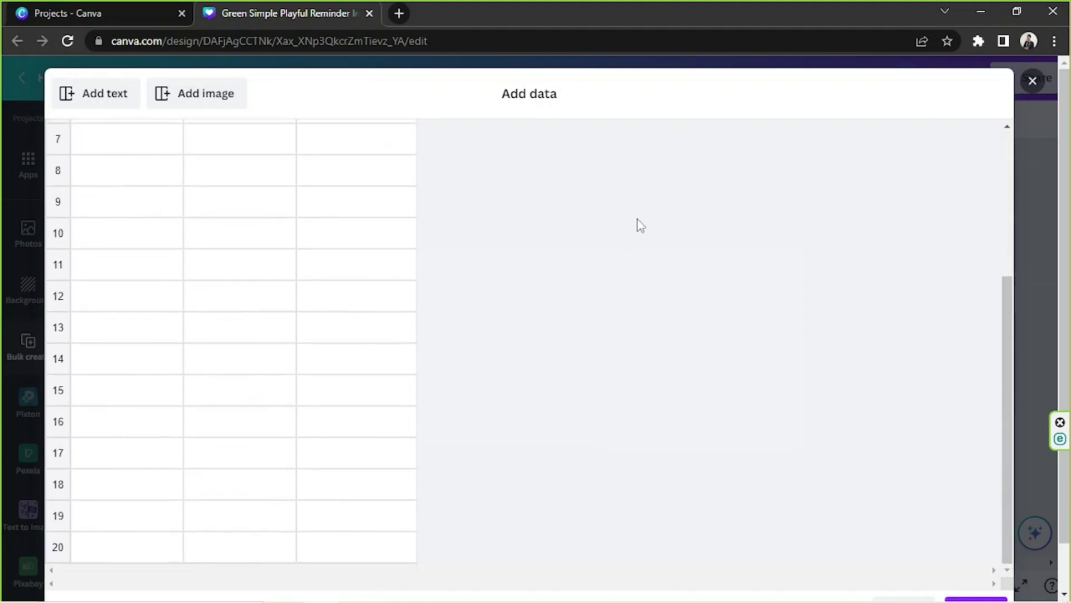
pyautogui.scroll(-2, 685, 246)
pyautogui.scroll(-1, 684, 246)
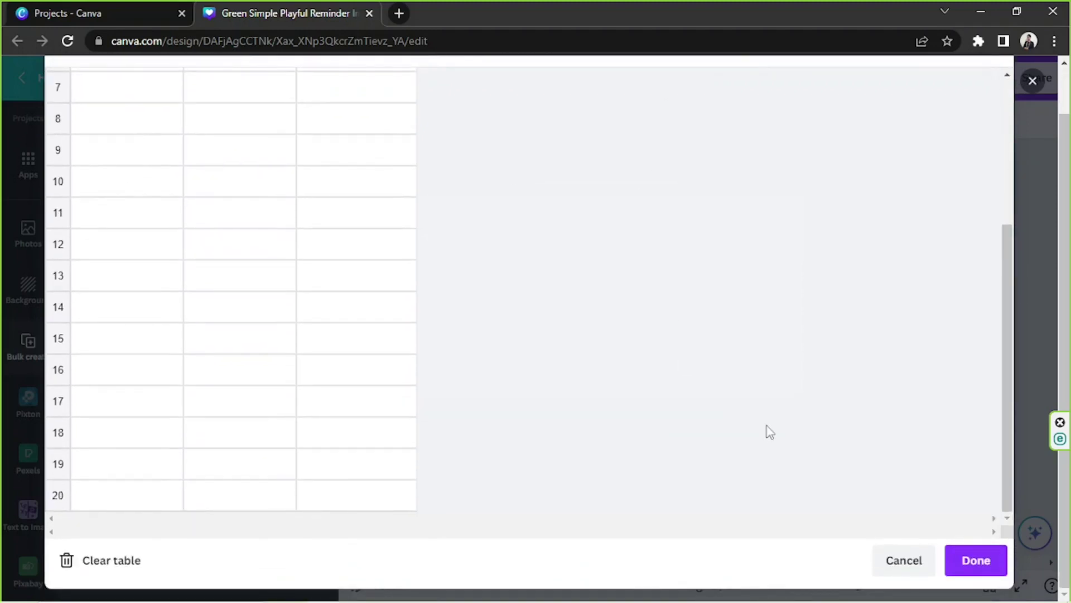
pyautogui.click(976, 560)
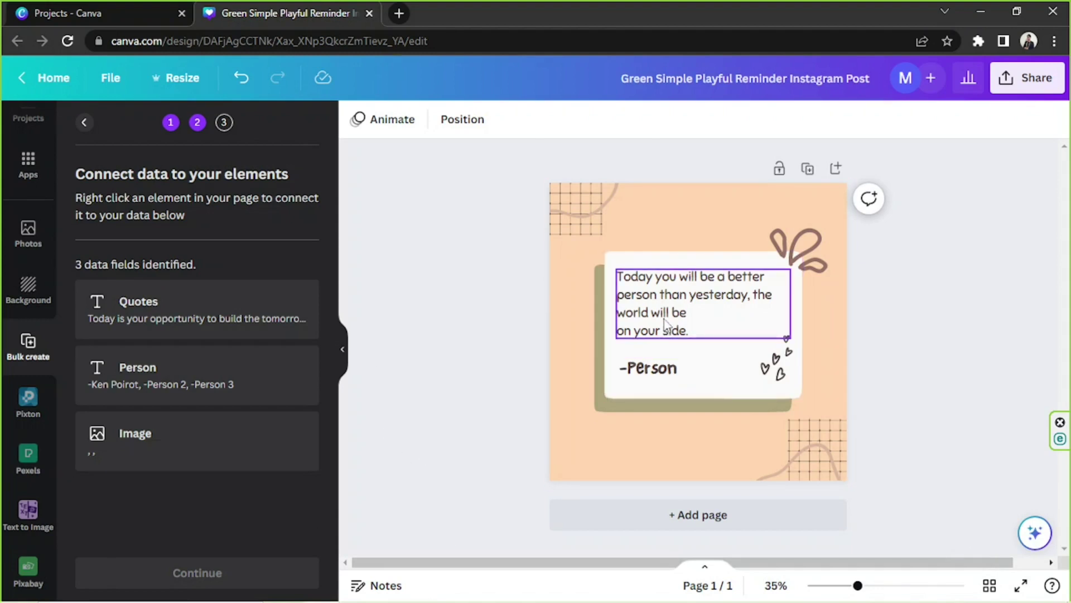
# Connect the card's quote text box to the Quotes data field
pyautogui.click(676, 288)
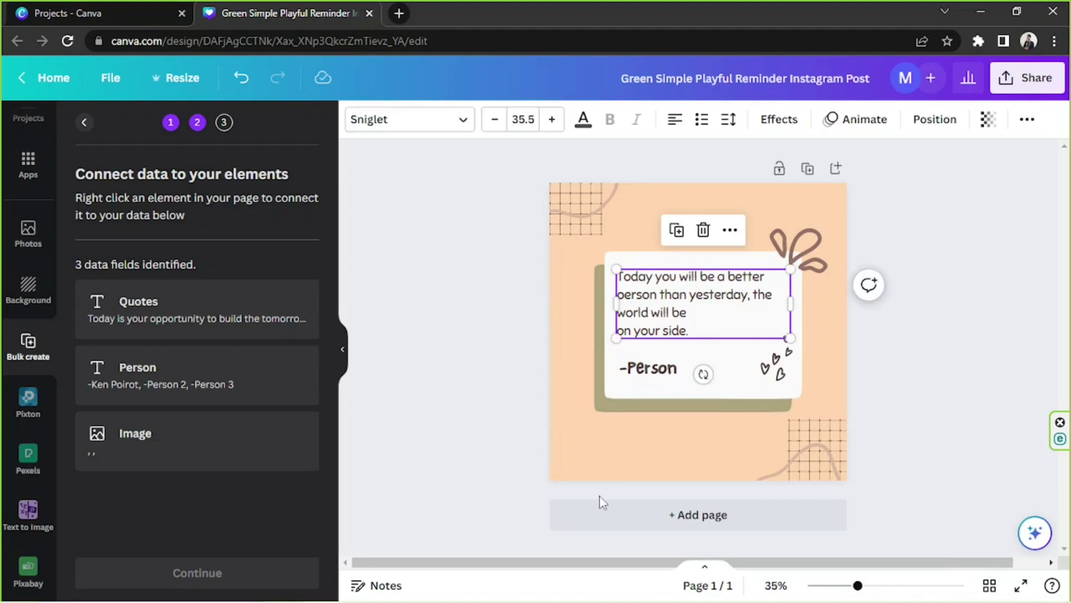
pyautogui.click(728, 231)
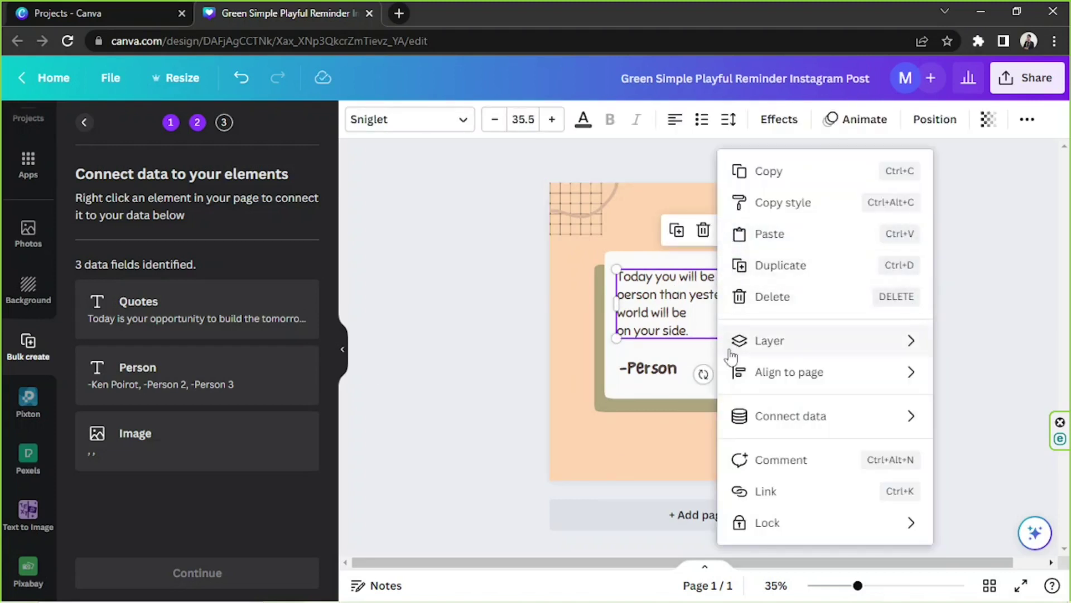
pyautogui.moveTo(731, 430)
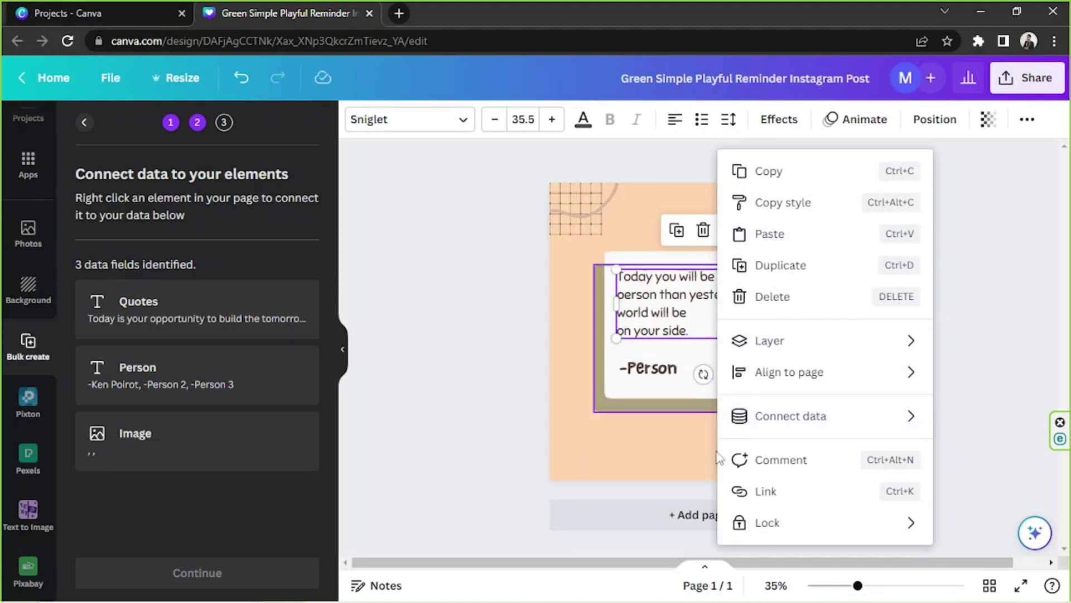
pyautogui.moveTo(767, 424)
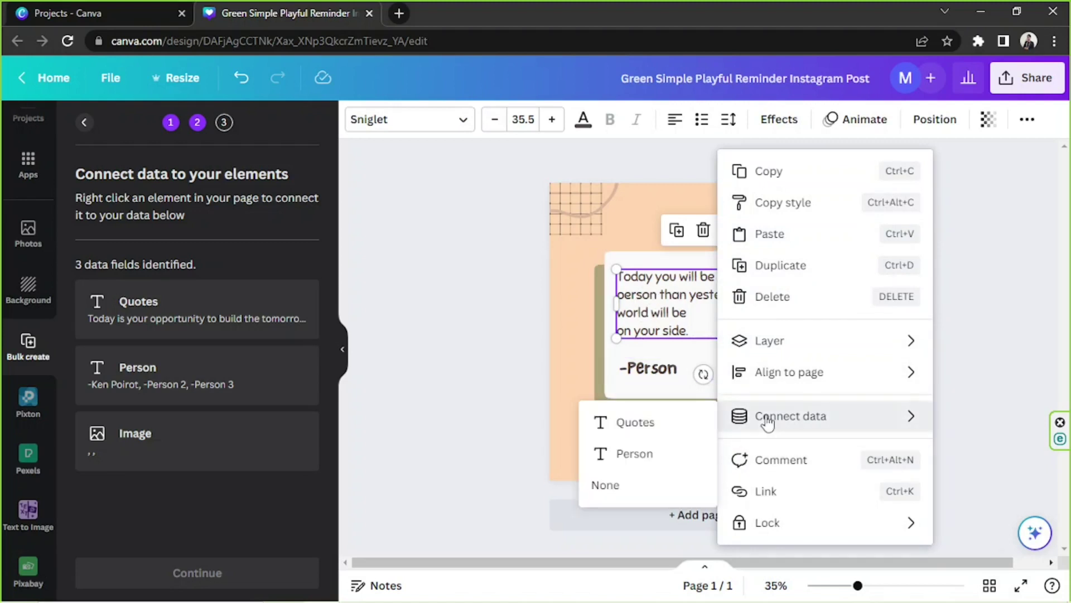
pyautogui.click(625, 427)
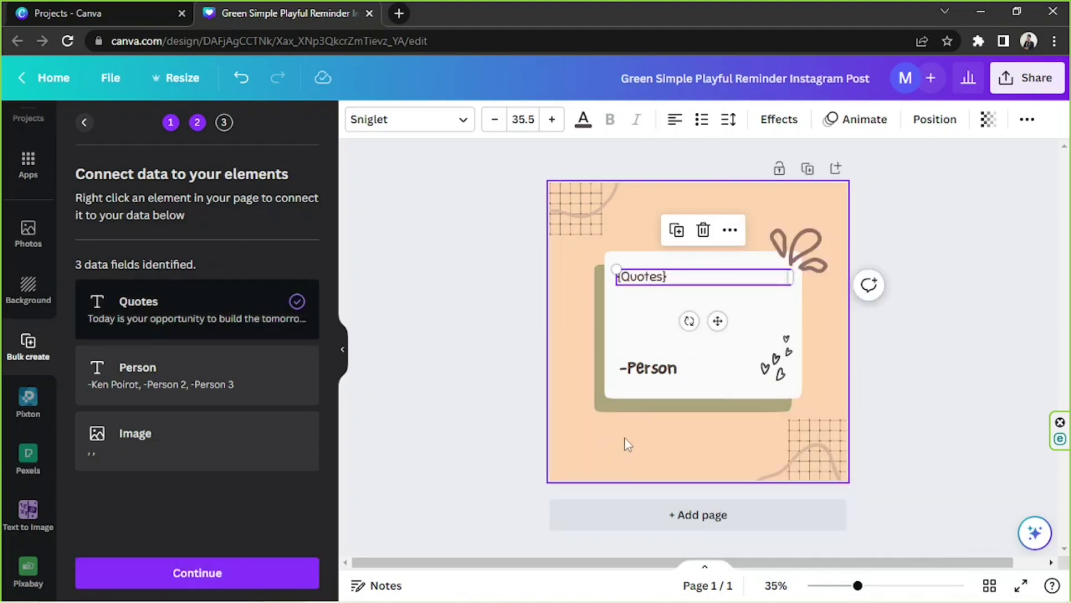
# Connect the author line to the Person field and continue to generating designs
pyautogui.click(650, 370)
pyautogui.click(703, 318)
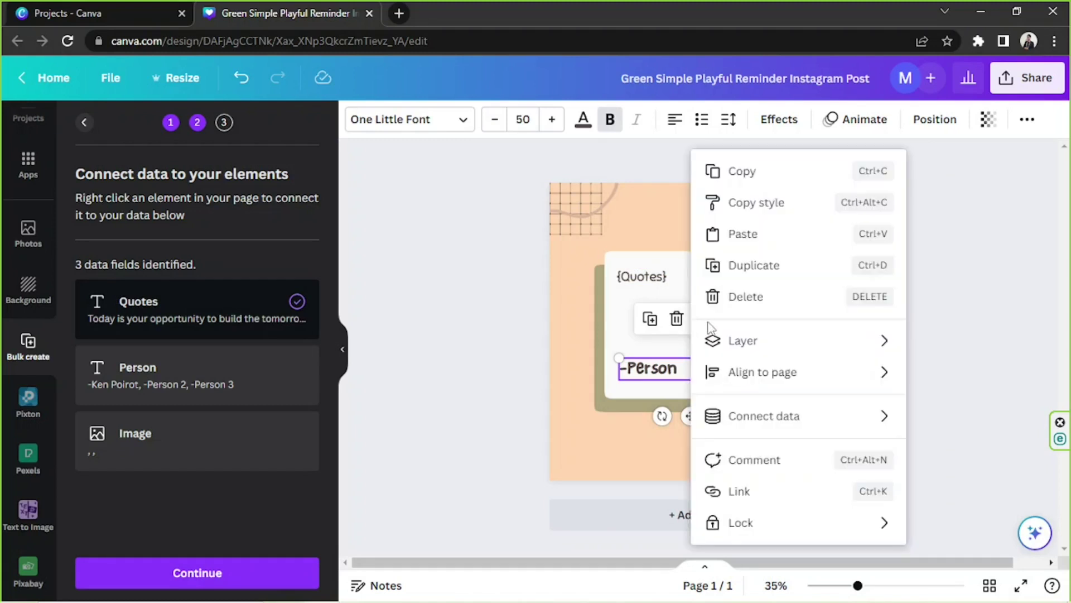
pyautogui.click(964, 454)
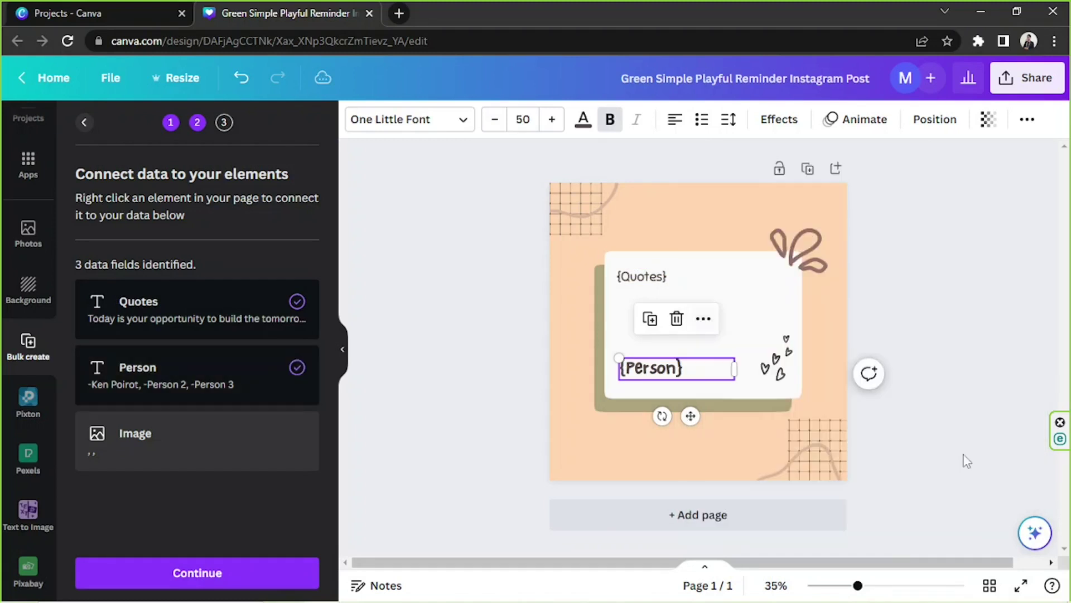
pyautogui.click(933, 360)
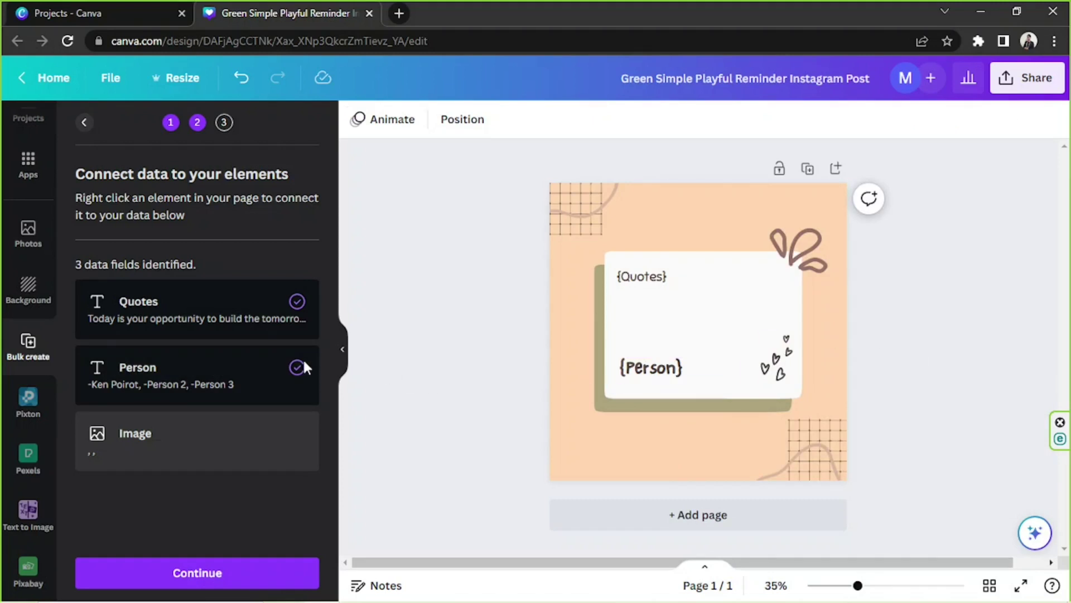
pyautogui.click(196, 574)
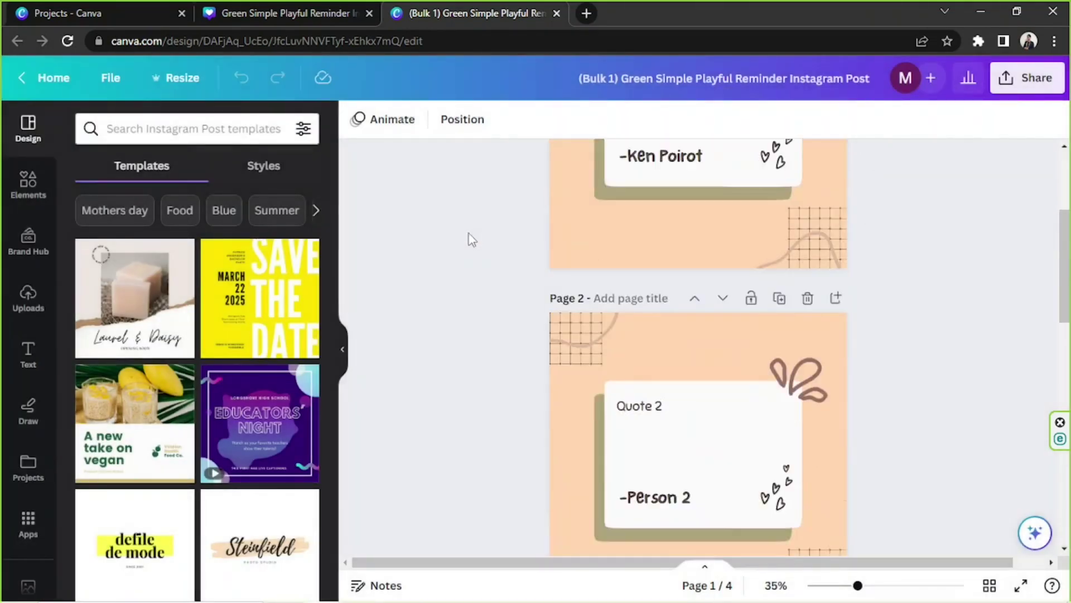
pyautogui.scroll(-10, 468, 231)
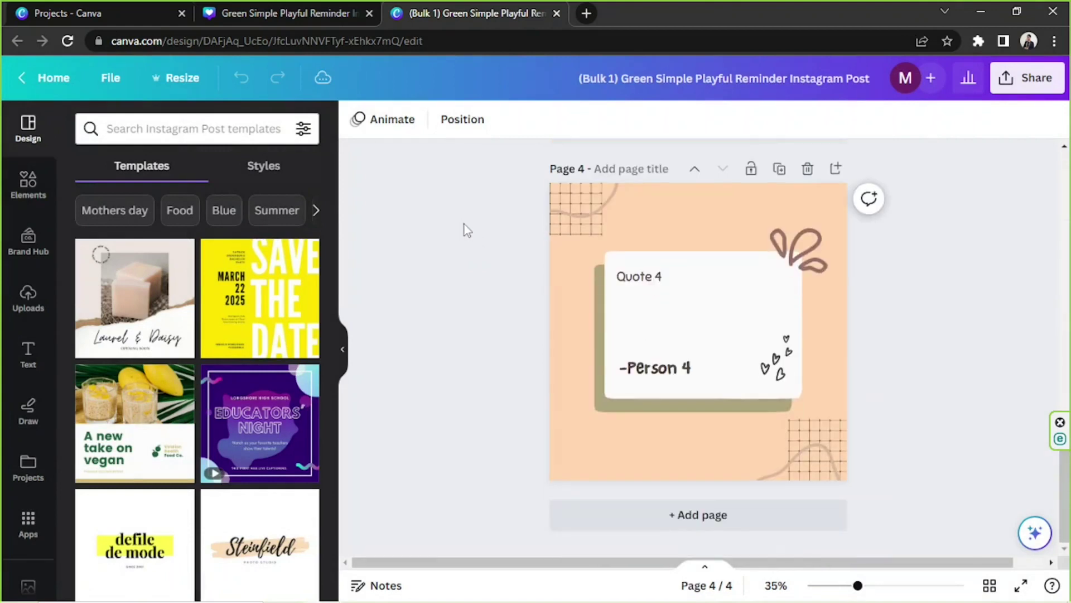
# Scroll through the generated Bulk 1 pages, from 'Today is your opportunity…' to Quote 4, -Person 4
pyautogui.scroll(15, 462, 234)
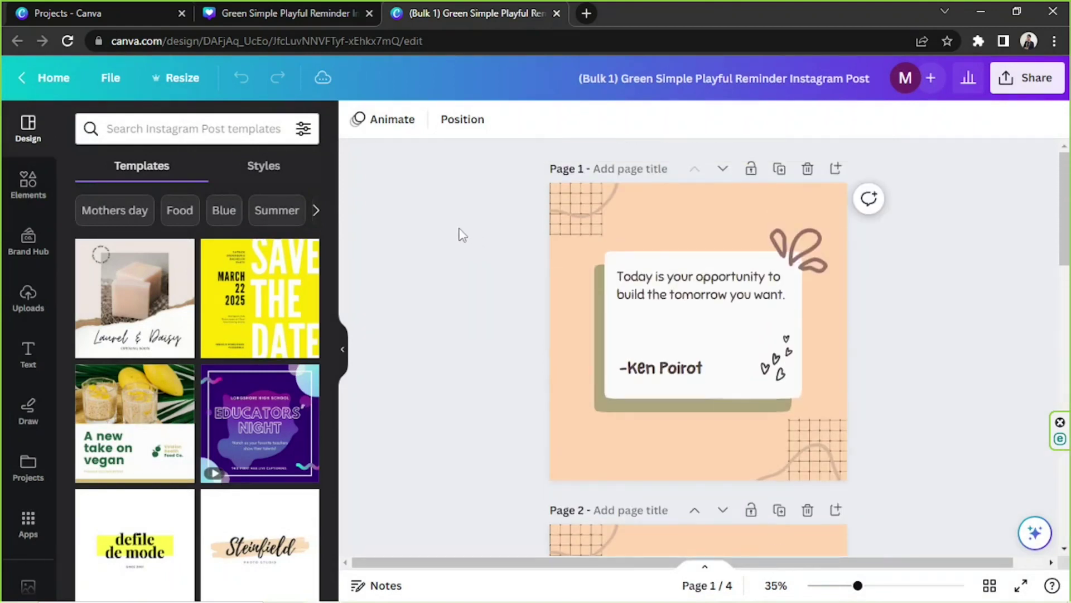
pyautogui.scroll(-15, 461, 239)
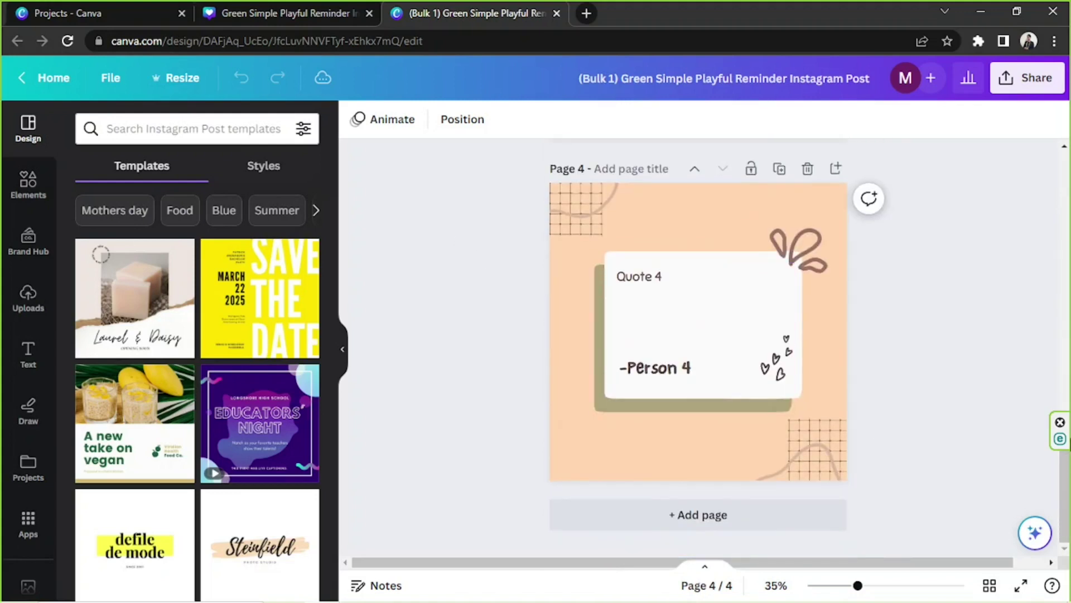
pyautogui.moveTo(1066, 496); pyautogui.dragTo(1069, 179)
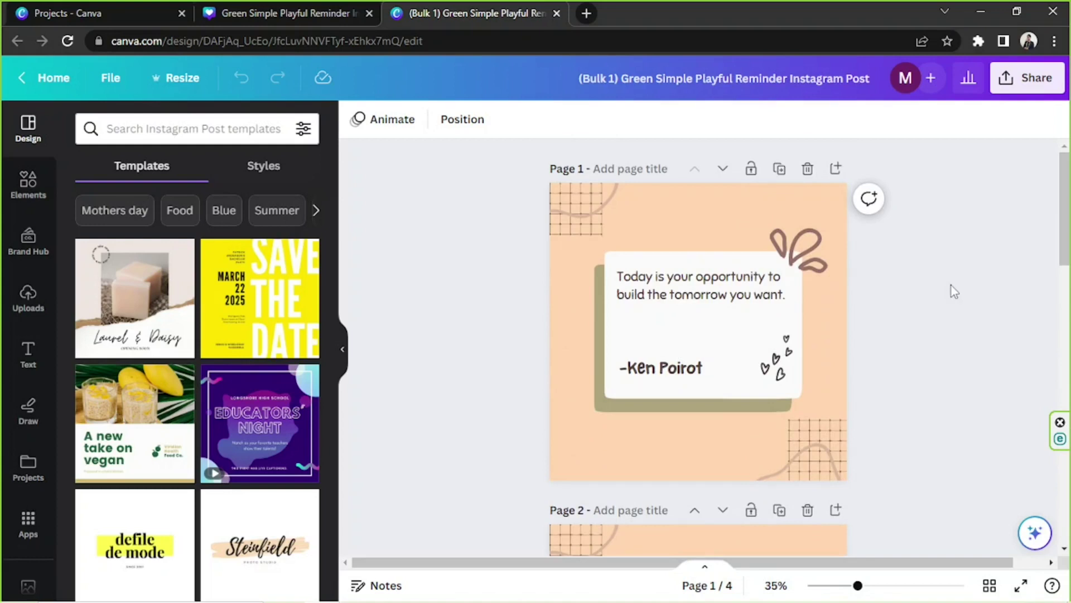
# Give page 2 a custom mint-green background colour
pyautogui.scroll(-5, 899, 390)
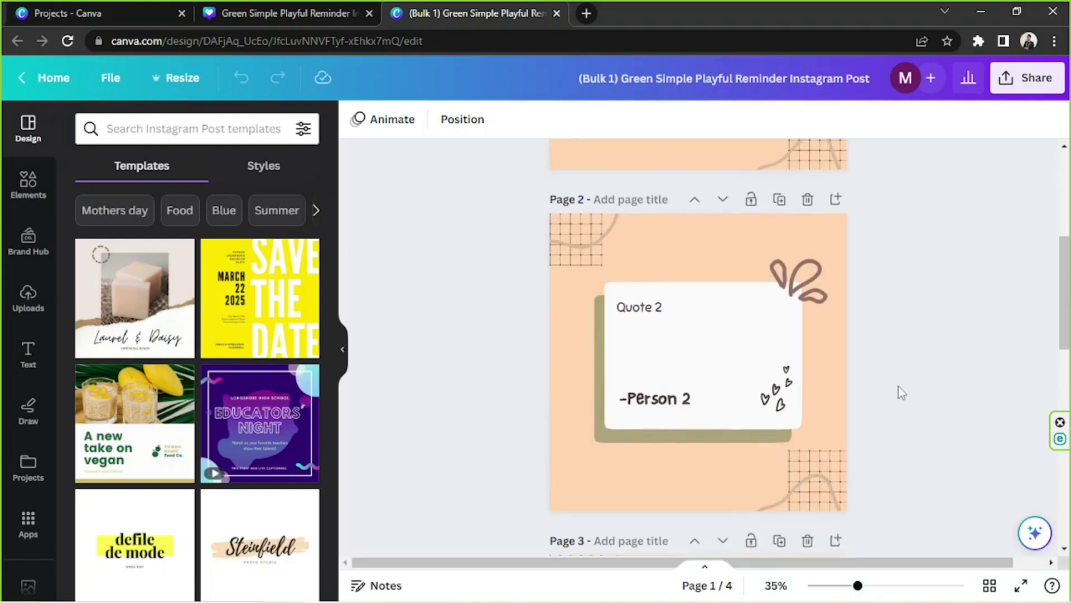
pyautogui.click(551, 371)
pyautogui.click(357, 119)
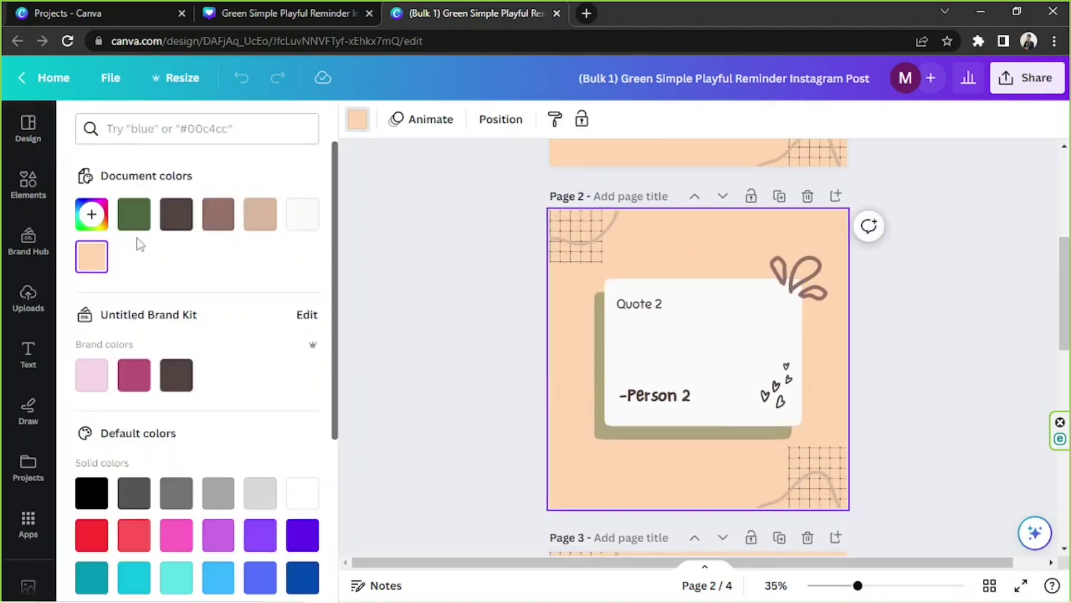
pyautogui.click(91, 214)
pyautogui.moveTo(113, 387); pyautogui.dragTo(184, 401)
# Recolour page 2's leaf doodle mint, then darken it to grey-green
pyautogui.scroll(-2, 534, 350)
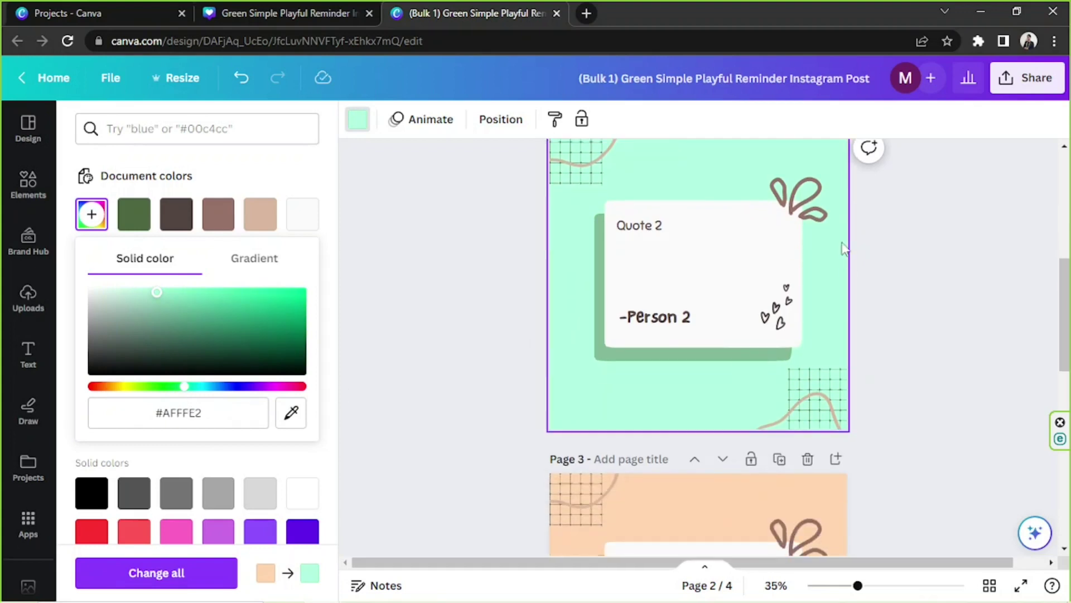
pyautogui.click(809, 206)
pyautogui.click(91, 214)
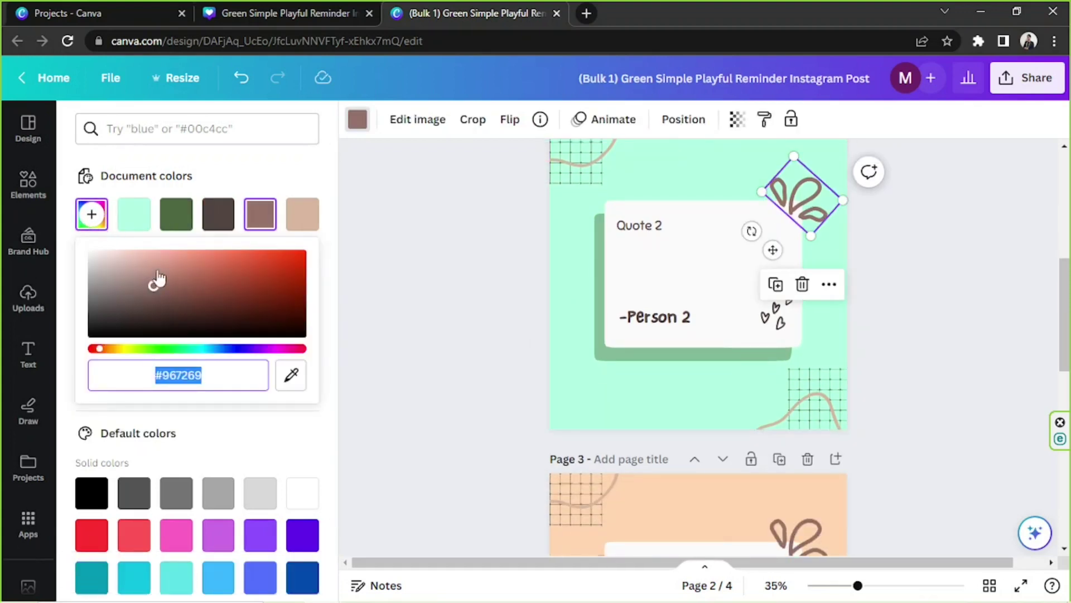
pyautogui.click(148, 218)
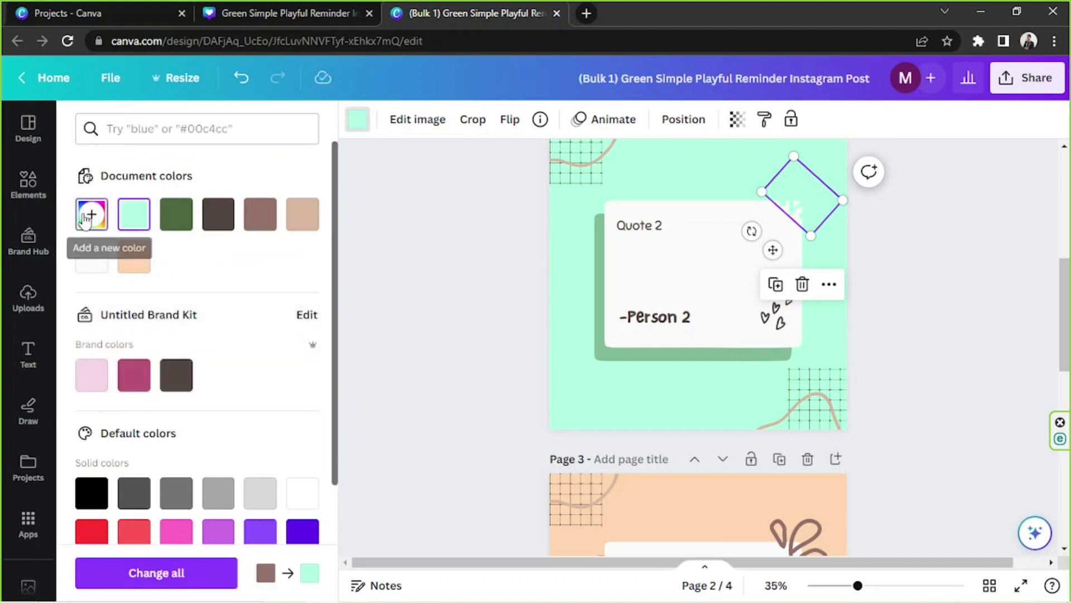
pyautogui.click(91, 214)
pyautogui.moveTo(152, 278); pyautogui.dragTo(146, 272)
# Recolour the bottom-right and top-left grid doodles blue-grey (#8D9EBF)
pyautogui.click(812, 418)
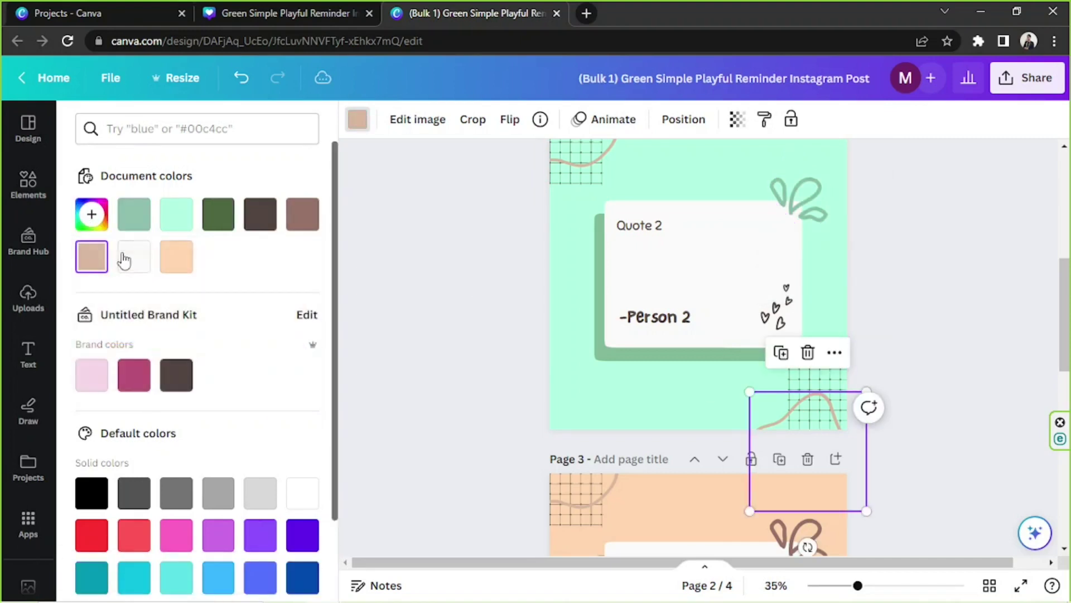
pyautogui.click(134, 213)
pyautogui.click(91, 214)
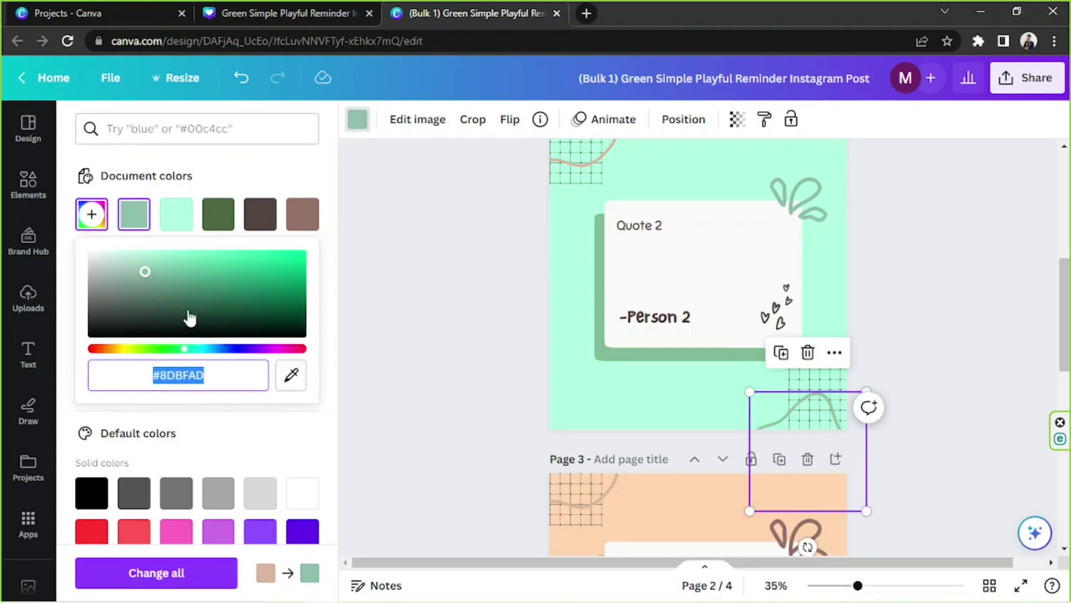
pyautogui.moveTo(189, 350)
pyautogui.mouseDown()
pyautogui.moveTo(240, 355)
pyautogui.moveTo(220, 350)
pyautogui.mouseUp()
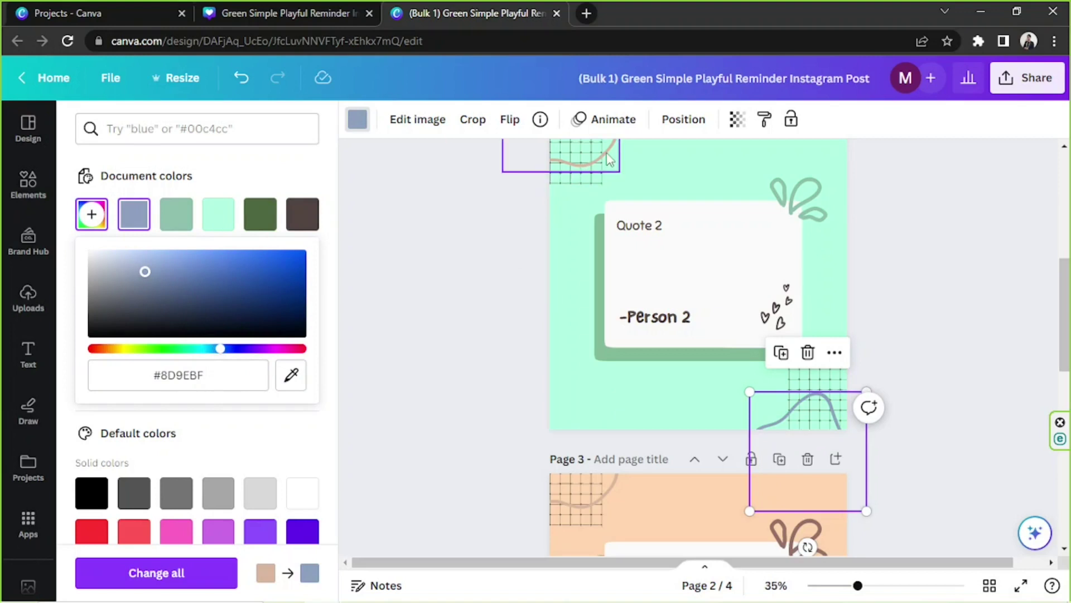
pyautogui.click(586, 166)
pyautogui.click(138, 220)
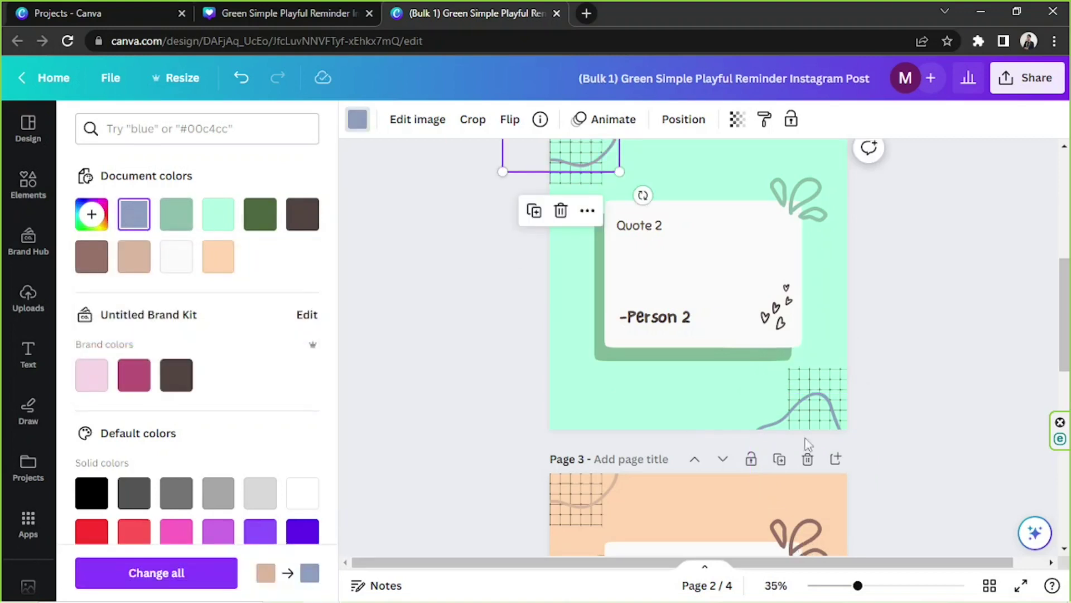
# Try dark green grid lines on both grid doodles, then deselect to finish recolouring
pyautogui.click(849, 413)
pyautogui.click(260, 214)
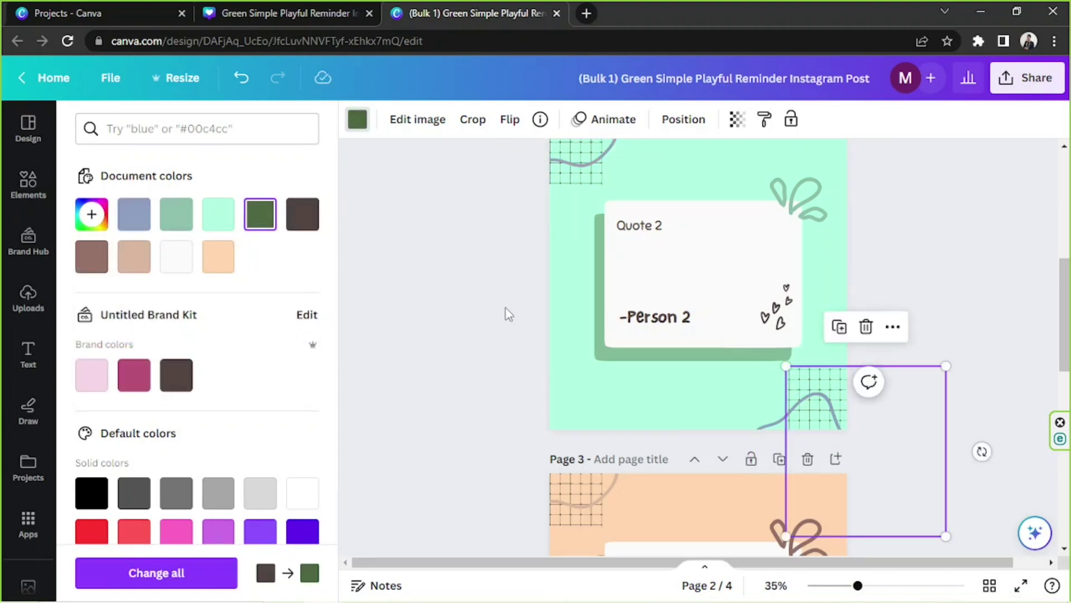
pyautogui.scroll(2, 558, 307)
pyautogui.click(578, 262)
pyautogui.click(303, 214)
pyautogui.click(950, 314)
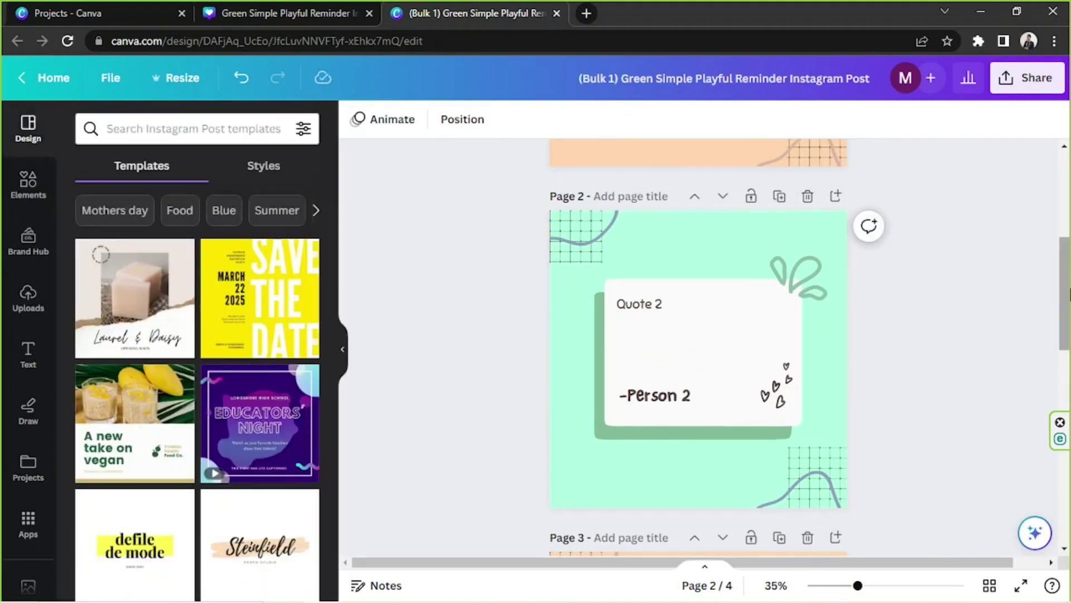
pyautogui.moveTo(1064, 289); pyautogui.dragTo(1068, 189)
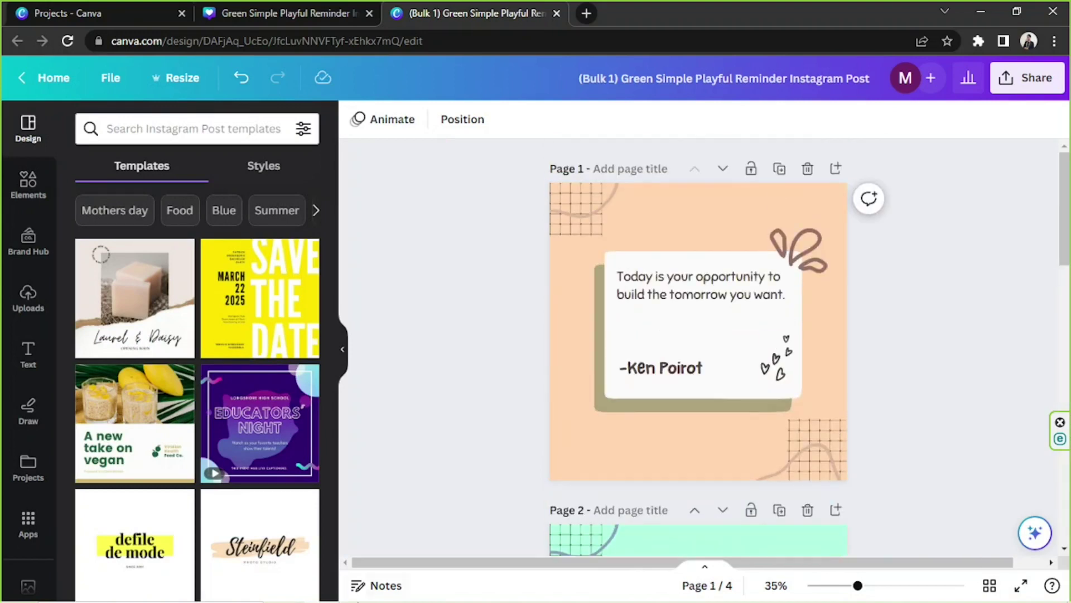